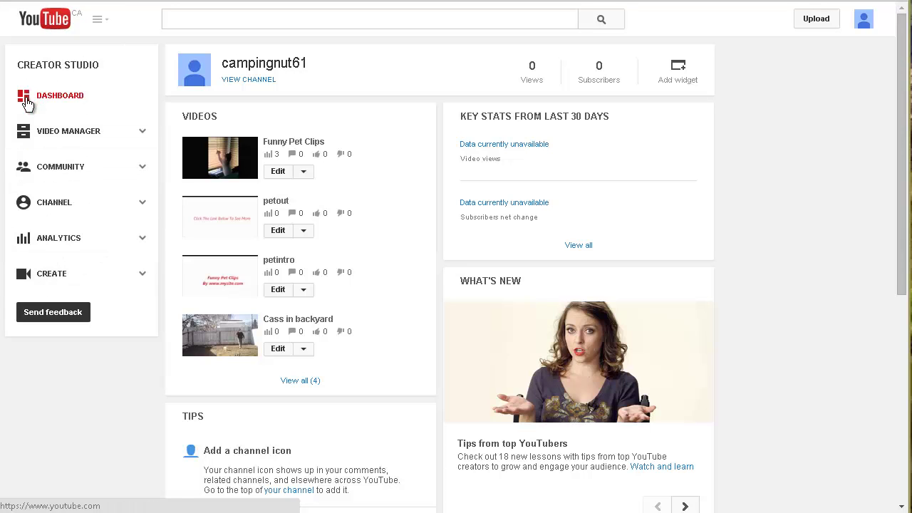
- Open the Audio Library from the Create section and examine the Genre, Mood and Instrument filters for music
{"action": "left_click", "coordinate": [50, 277]}
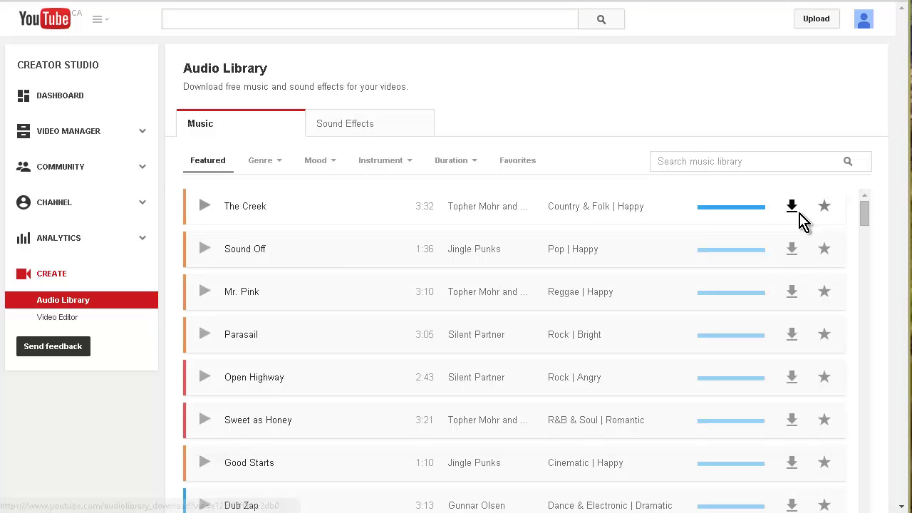
{"action": "left_click", "coordinate": [824, 207]}
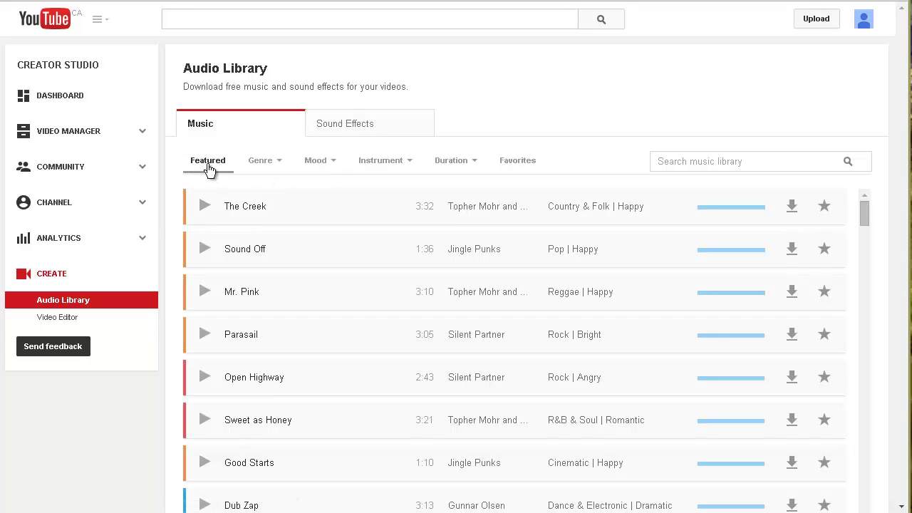
{"action": "left_click", "coordinate": [265, 162]}
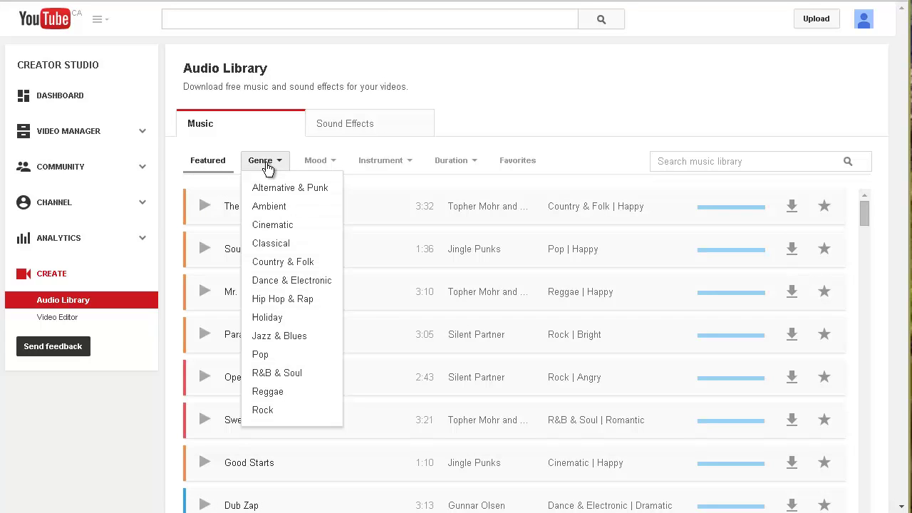
{"action": "left_click", "coordinate": [267, 167]}
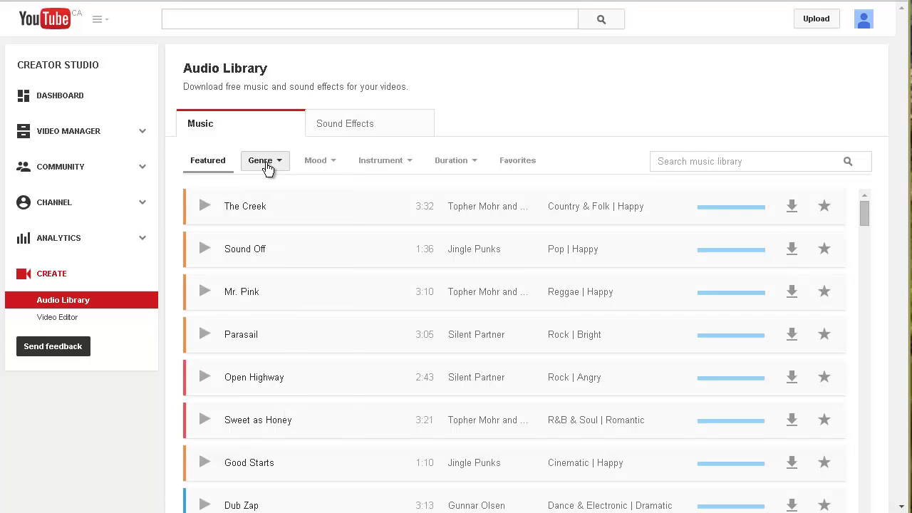
{"action": "left_click", "coordinate": [323, 166]}
{"action": "left_click", "coordinate": [323, 165]}
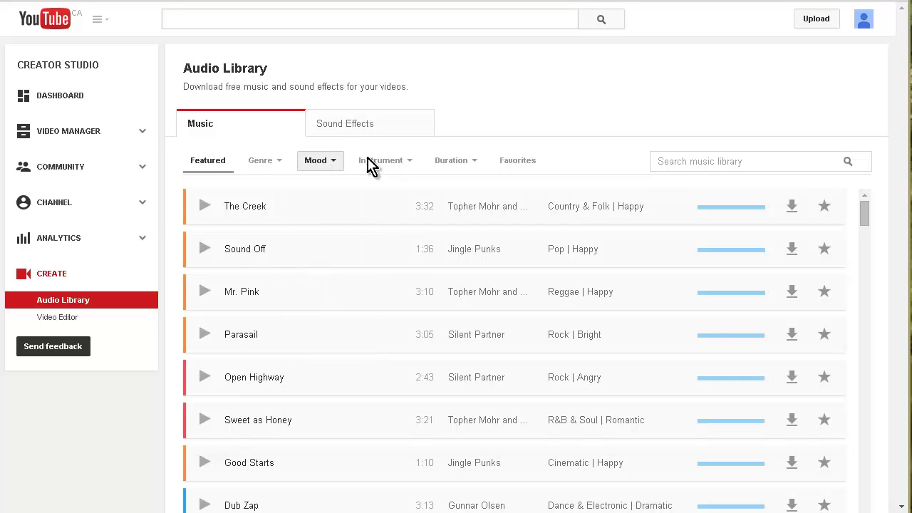
{"action": "left_click", "coordinate": [387, 165]}
{"action": "left_click", "coordinate": [388, 165]}
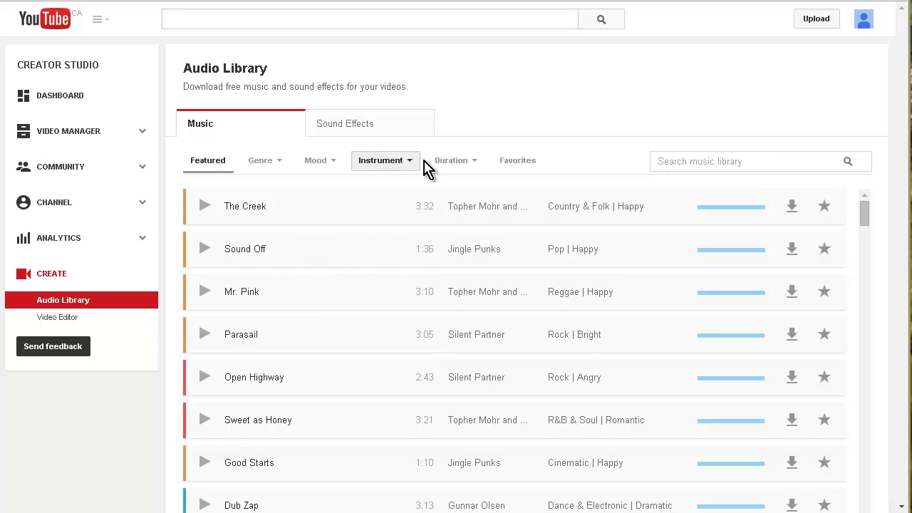
- Filter the sound effects by the Cartoon category and preview Cartoony Bounce To Ceiling
{"action": "left_click", "coordinate": [342, 126]}
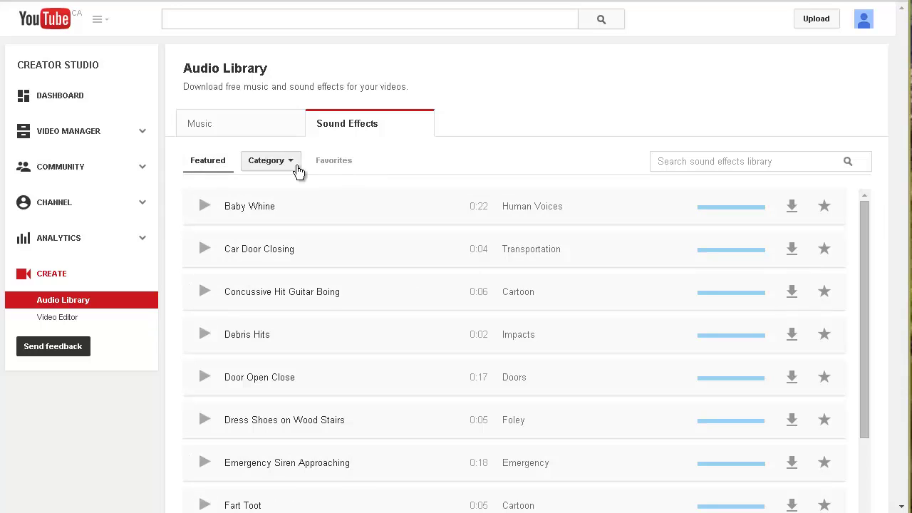
{"action": "left_click", "coordinate": [266, 170]}
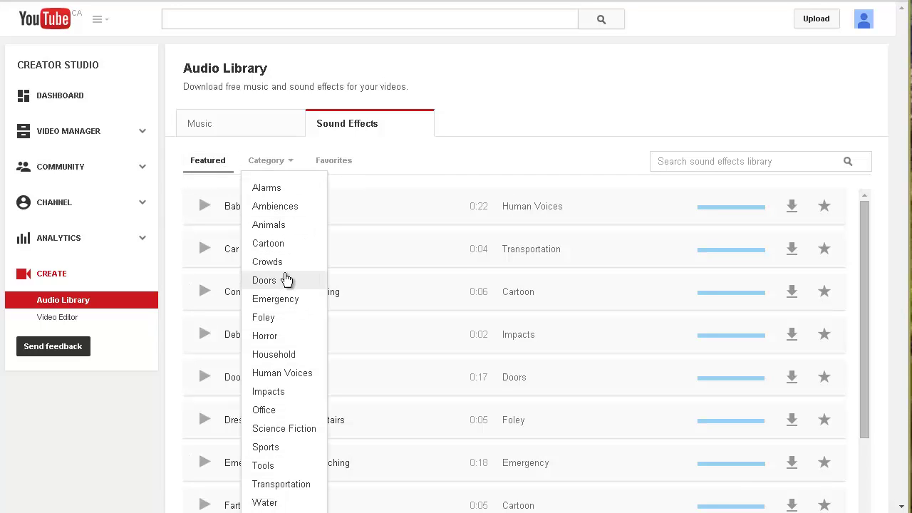
{"action": "left_click", "coordinate": [286, 245]}
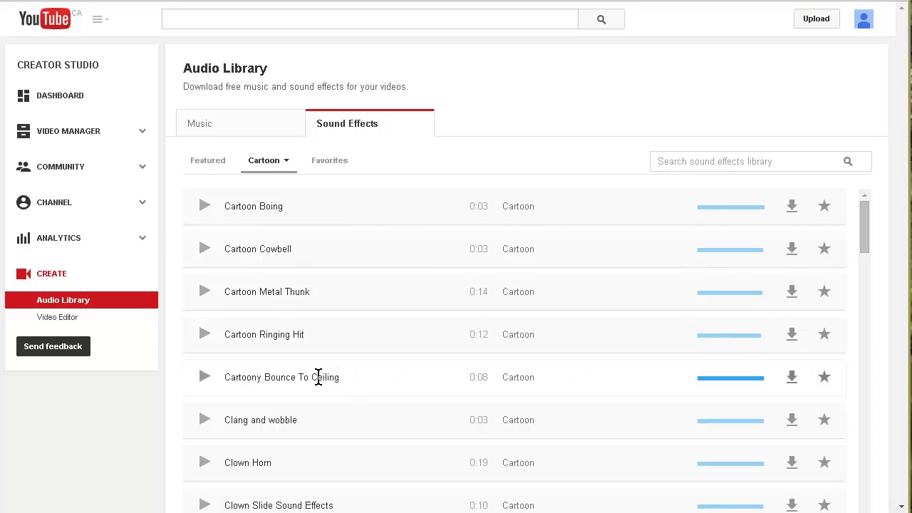
{"action": "left_click", "coordinate": [204, 378]}
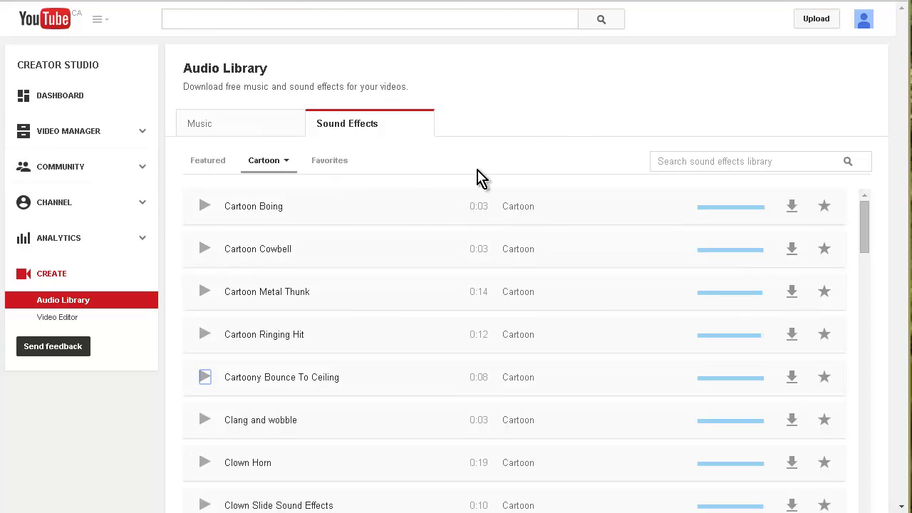
- Open the Video Editor and examine its Creative Commons videos, photo option, audio tracks and list of music genres
{"action": "left_click", "coordinate": [50, 317]}
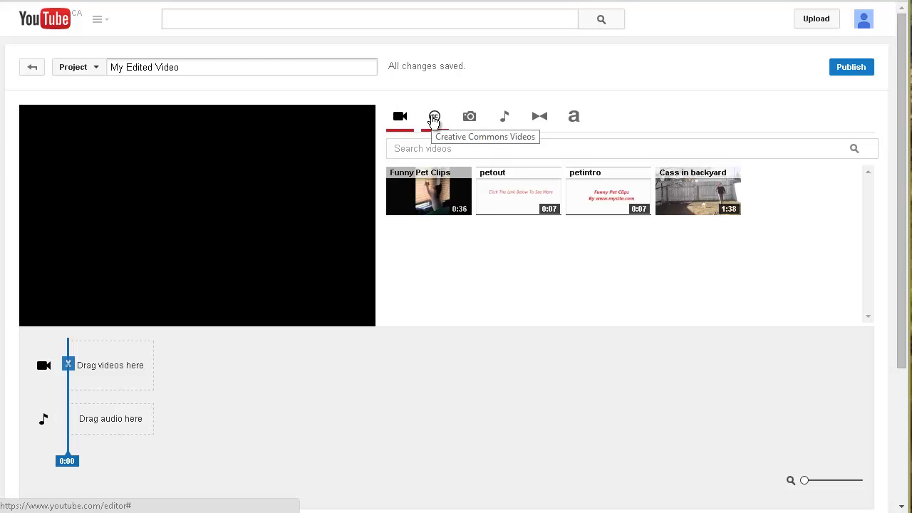
{"action": "left_click", "coordinate": [434, 119]}
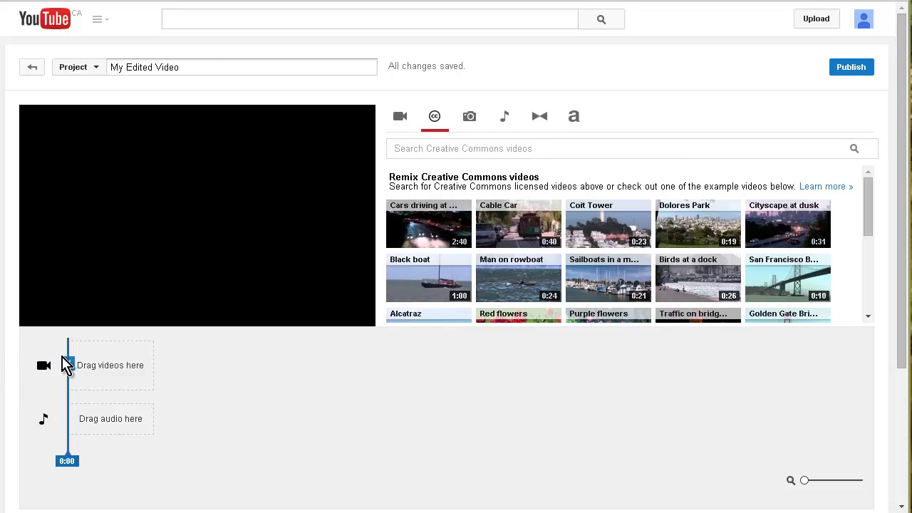
{"action": "left_click", "coordinate": [470, 118]}
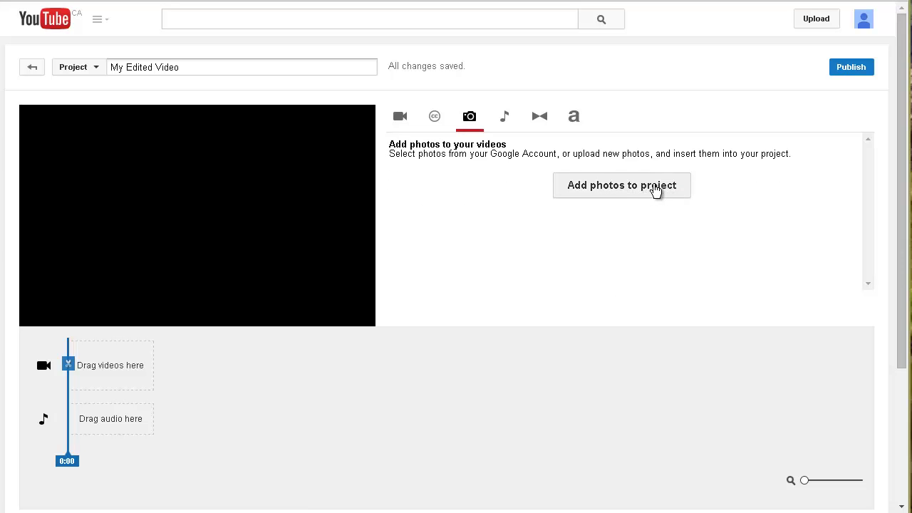
{"action": "left_click", "coordinate": [504, 116]}
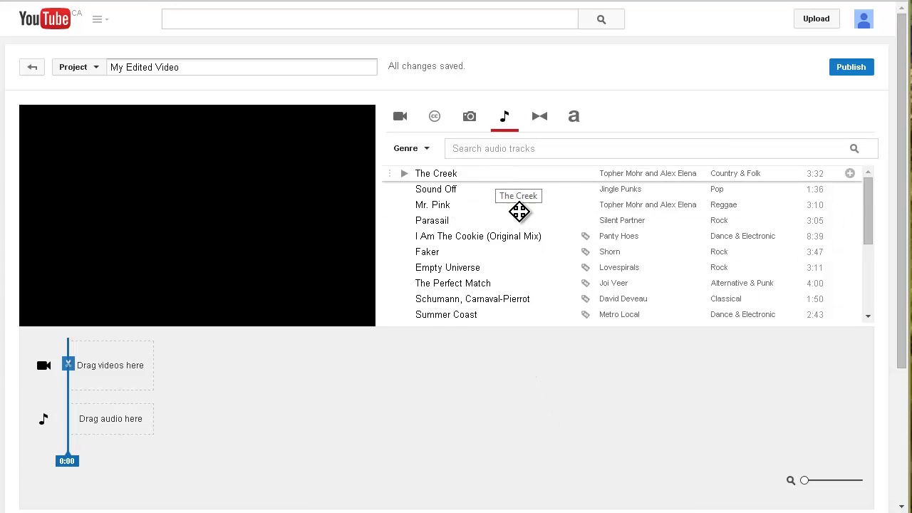
{"action": "scroll", "coordinate": [498, 199], "scroll_direction": "down", "scroll_amount": 2}
{"action": "left_click", "coordinate": [425, 154]}
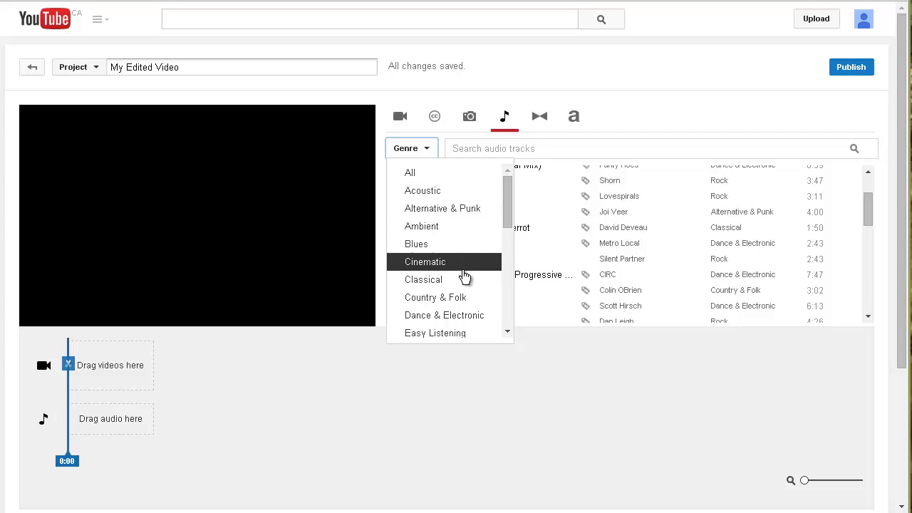
{"action": "scroll", "coordinate": [463, 246], "scroll_direction": "down", "scroll_amount": 4}
{"action": "scroll", "coordinate": [465, 245], "scroll_direction": "up", "scroll_amount": 4}
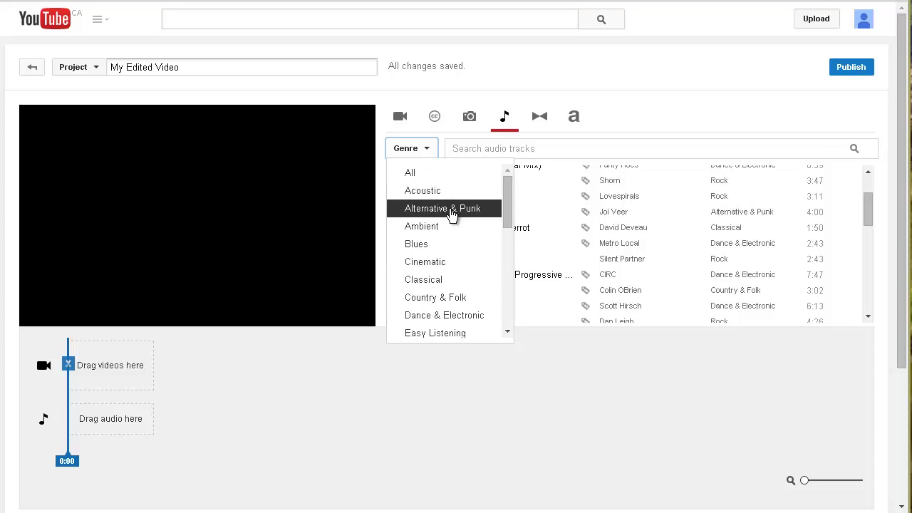
{"action": "left_click", "coordinate": [724, 332]}
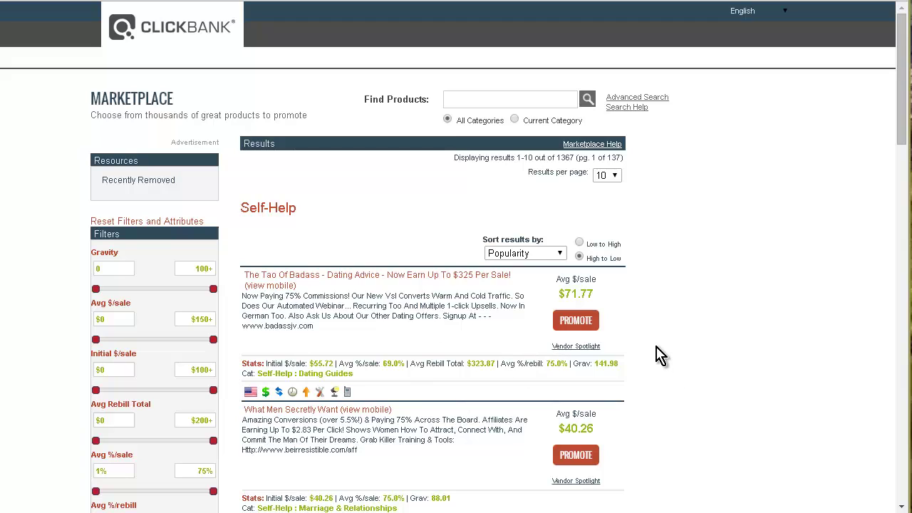
- Create an affiliate HopLink for The Tao Of Badass by entering the account nickname and leaving the tracking ID empty
{"action": "left_click", "coordinate": [584, 322]}
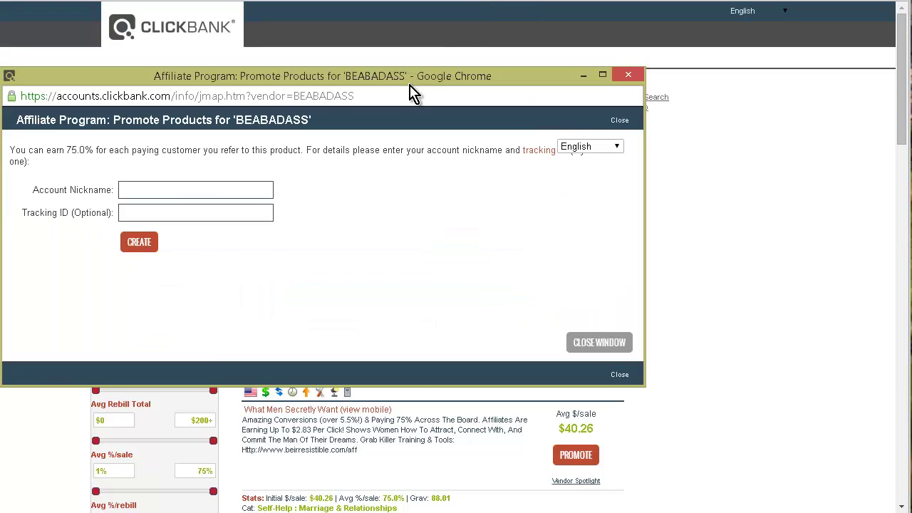
{"action": "left_click", "coordinate": [164, 186]}
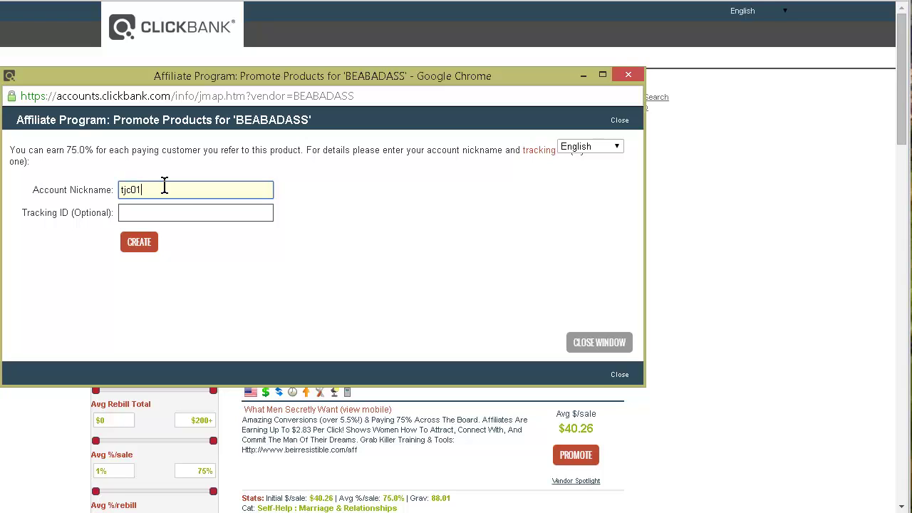
{"action": "left_click", "coordinate": [139, 241]}
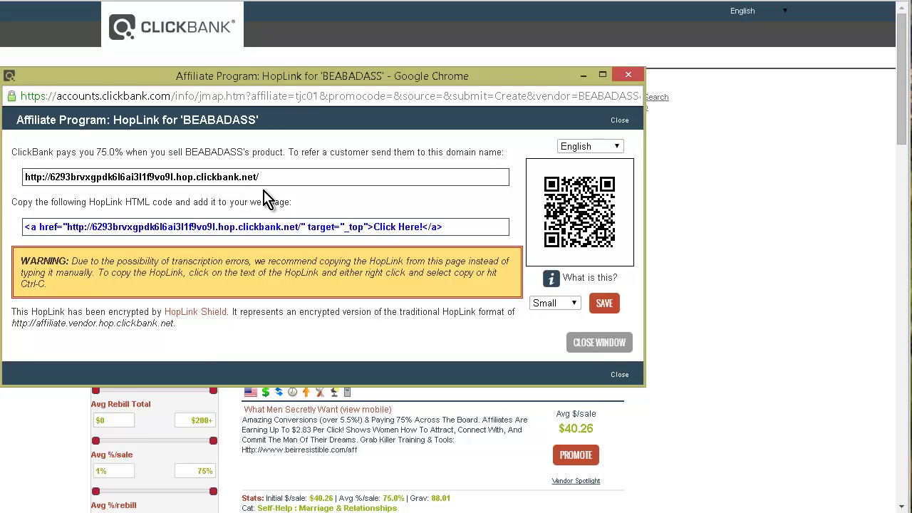
- Copy the generated HopLink address, close its window and paste the link into the blank Notepad document
{"action": "left_click_drag", "start_coordinate": [259, 177], "coordinate": [14, 175]}
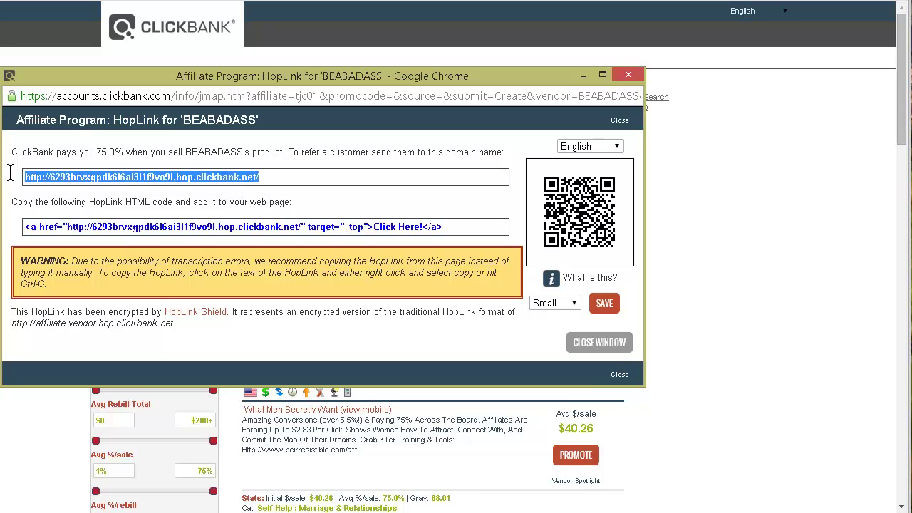
{"action": "right_click", "coordinate": [77, 179]}
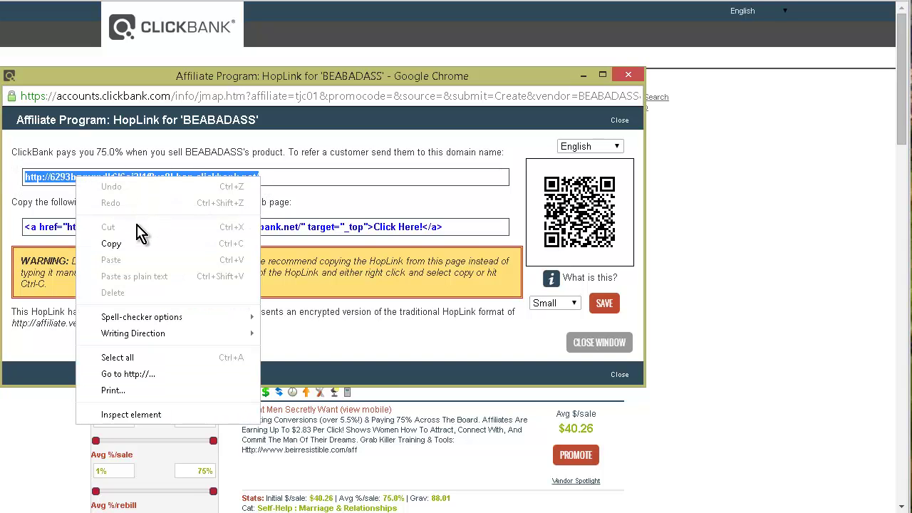
{"action": "left_click", "coordinate": [171, 244]}
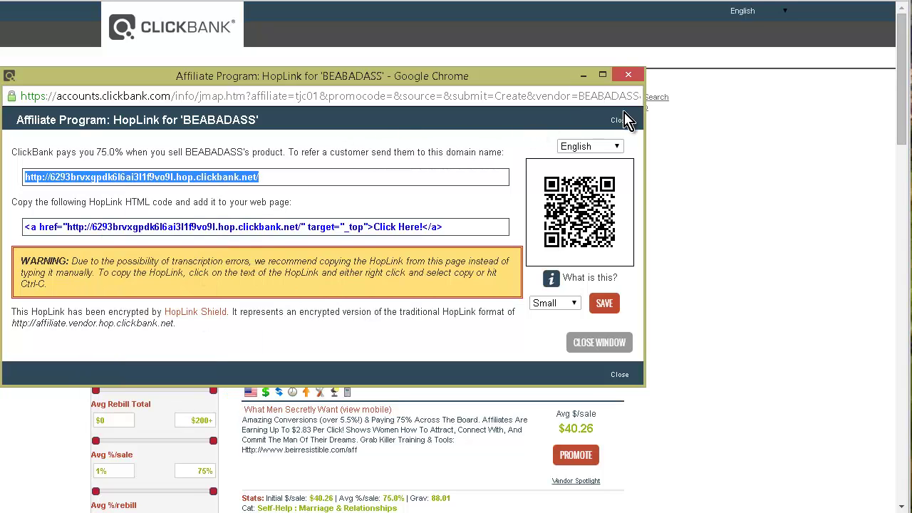
{"action": "left_click", "coordinate": [629, 76]}
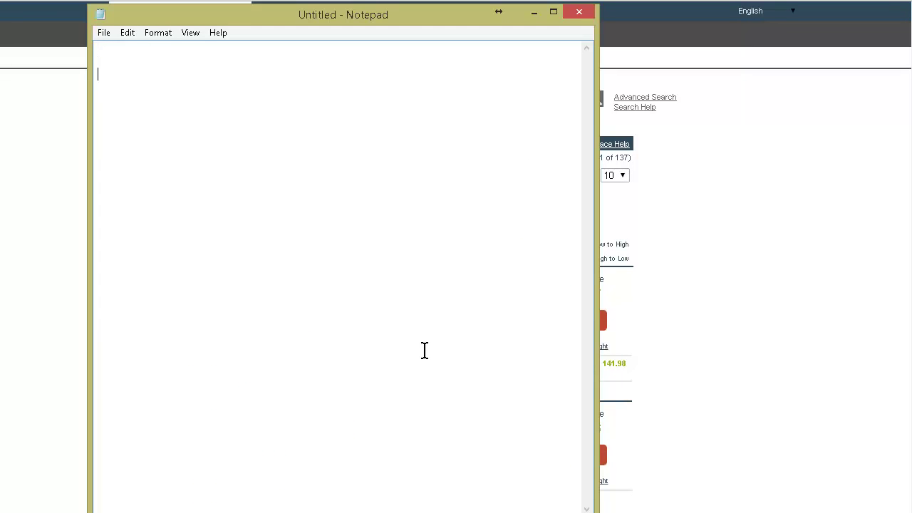
{"action": "key", "text": "ctrl+v"}
- Copy the product title "The Tao Of Badass - Dating Advice" from the marketplace onto the line above the HopLink in Notepad
{"action": "left_click", "coordinate": [34, 165]}
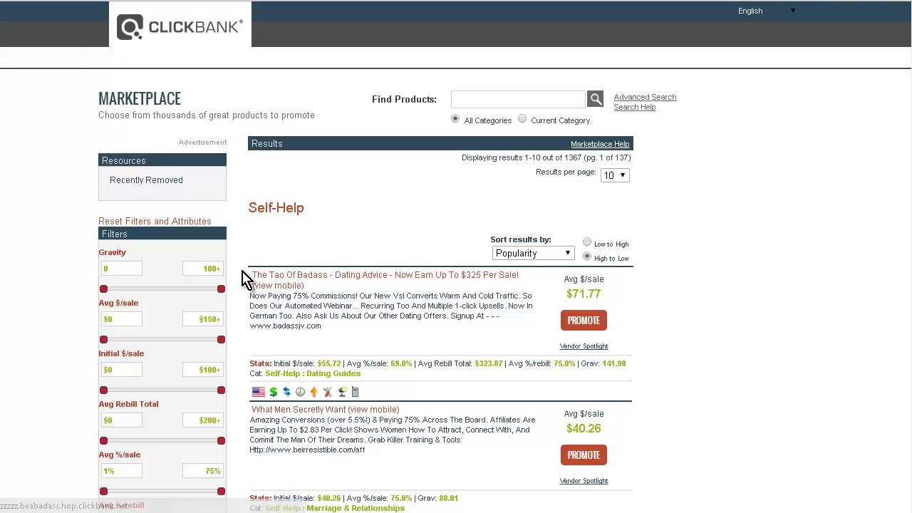
{"action": "left_click_drag", "start_coordinate": [245, 278], "coordinate": [404, 278]}
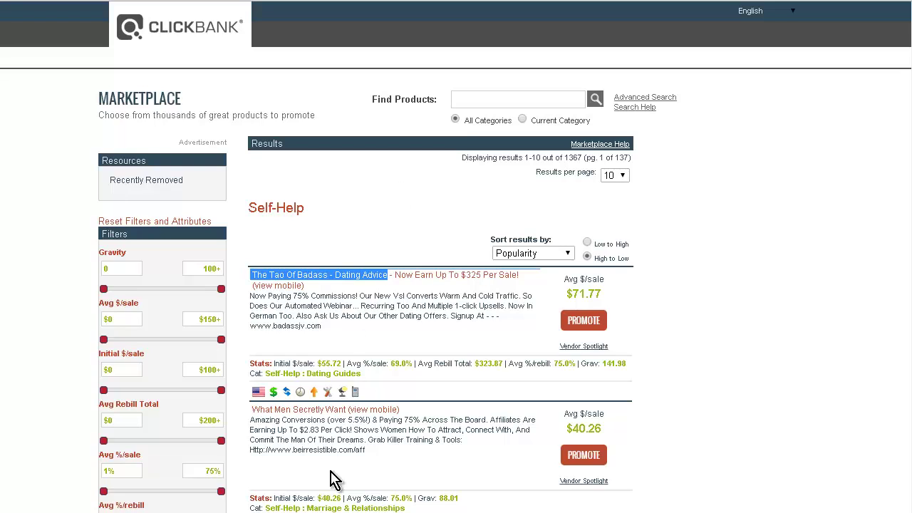
{"action": "key", "text": "alt+Tab"}
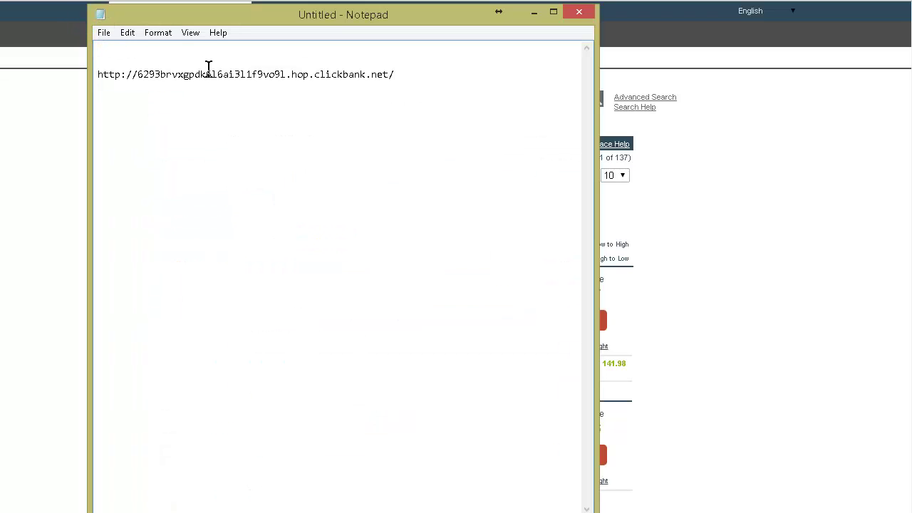
{"action": "key", "text": "Return"}
{"action": "key", "text": "ctrl+v"}
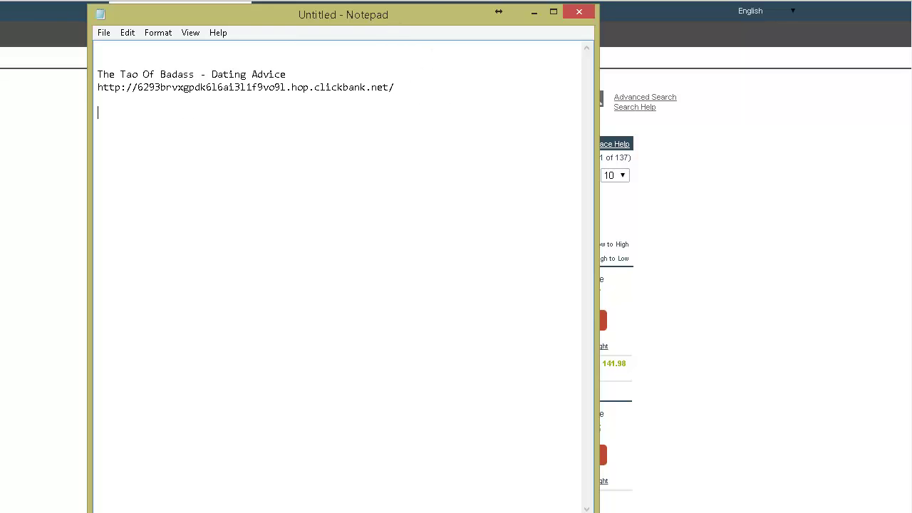
{"action": "left_click", "coordinate": [533, 12]}
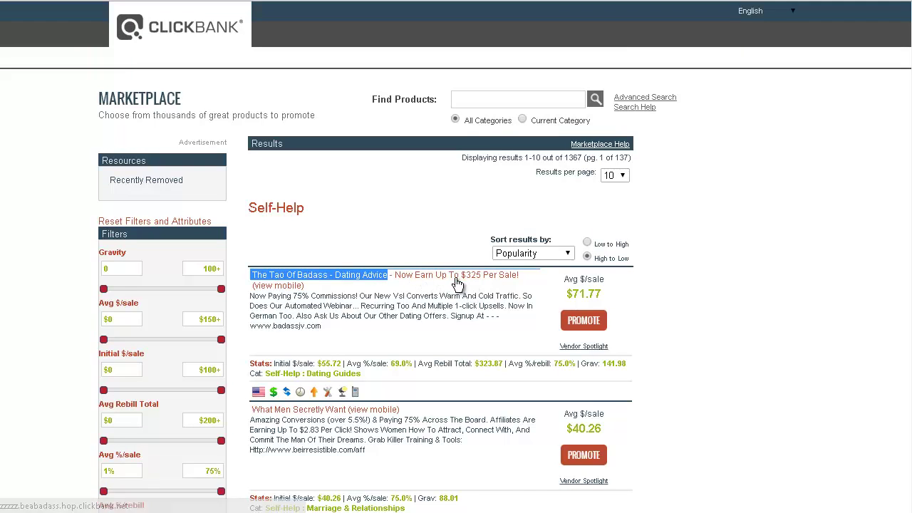
{"action": "left_click", "coordinate": [585, 348]}
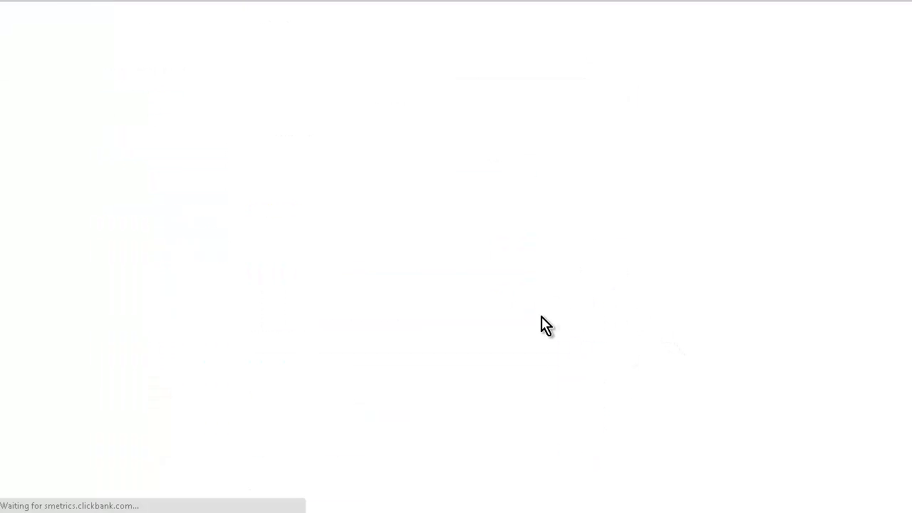
{"action": "scroll", "coordinate": [611, 300], "scroll_direction": "down", "scroll_amount": 2}
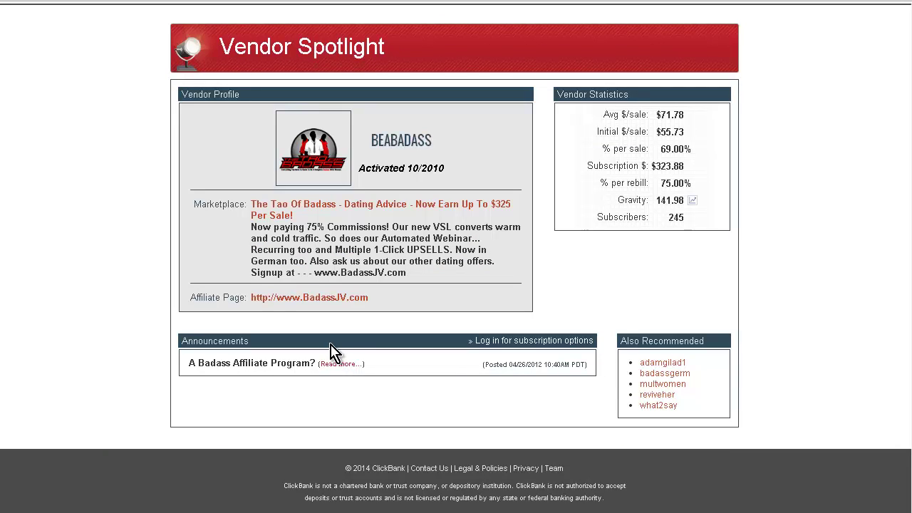
{"action": "left_click", "coordinate": [340, 300]}
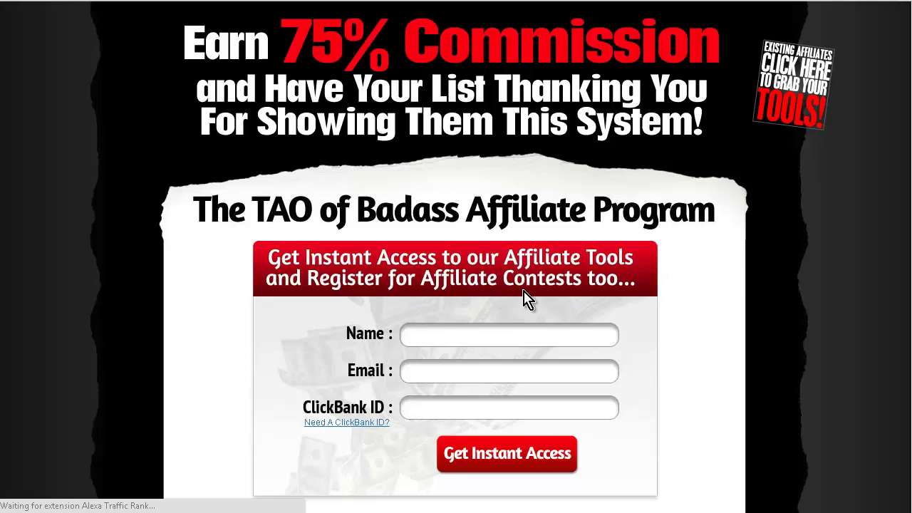
- Open the existing affiliates' tools page and submit the ClickBank ID to generate the affiliate links and banners
{"action": "scroll", "coordinate": [625, 287], "scroll_direction": "down", "scroll_amount": 5}
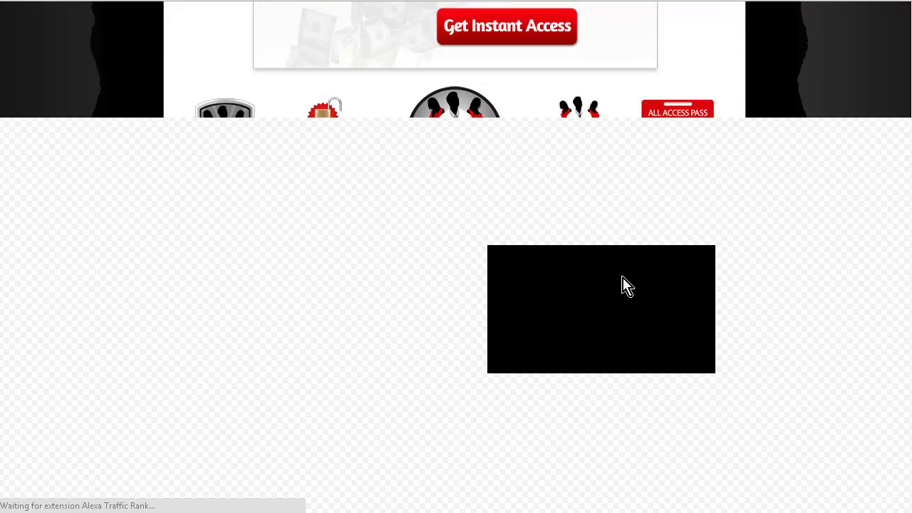
{"action": "scroll", "coordinate": [622, 286], "scroll_direction": "up", "scroll_amount": 7}
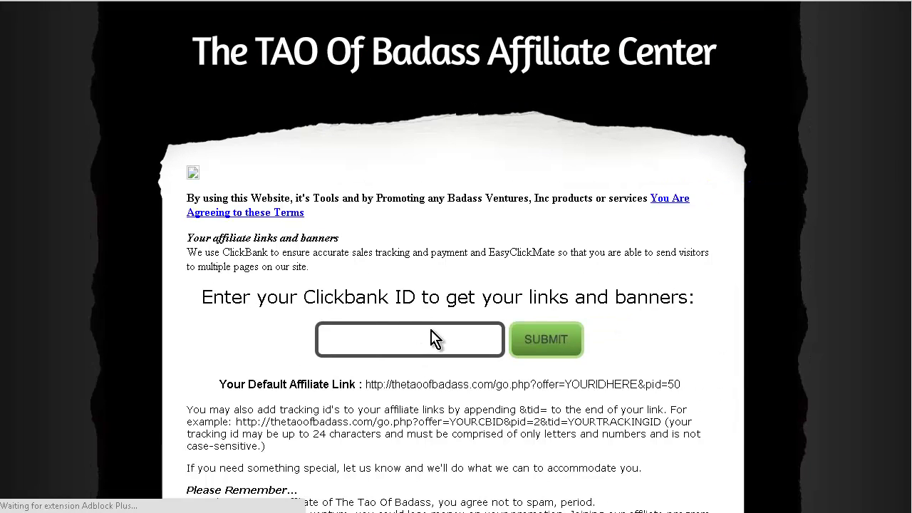
{"action": "left_click", "coordinate": [380, 337]}
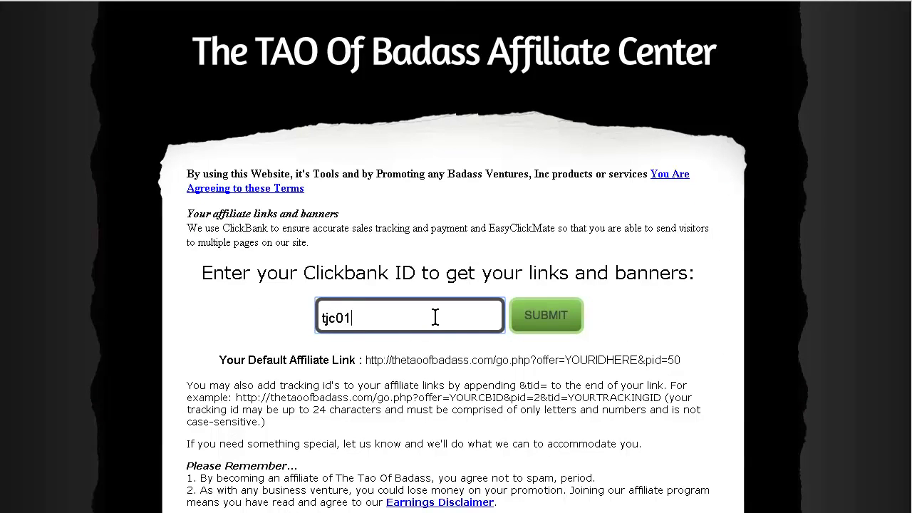
{"action": "left_click", "coordinate": [521, 326]}
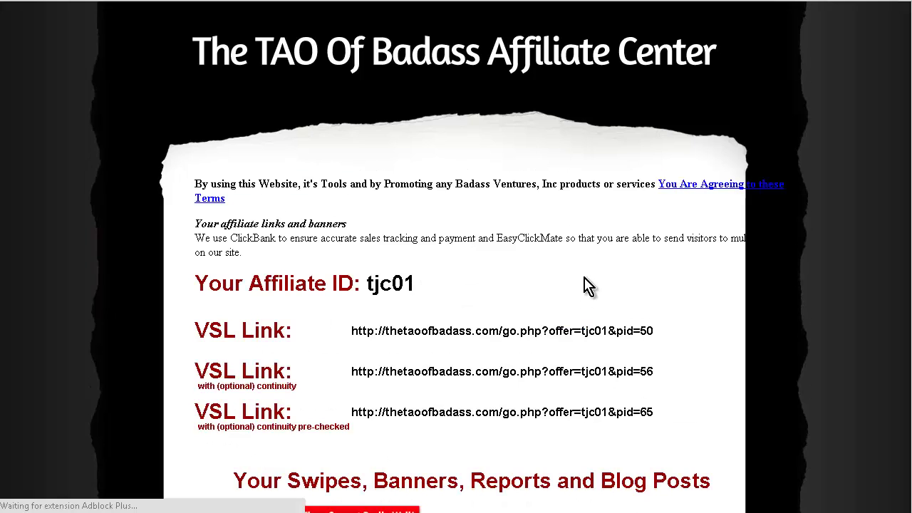
- Review the generated VSL links and the categories of swipes, banners, reports and blog posts
{"action": "scroll", "coordinate": [584, 284], "scroll_direction": "down", "scroll_amount": 2}
{"action": "scroll", "coordinate": [584, 283], "scroll_direction": "down", "scroll_amount": 3}
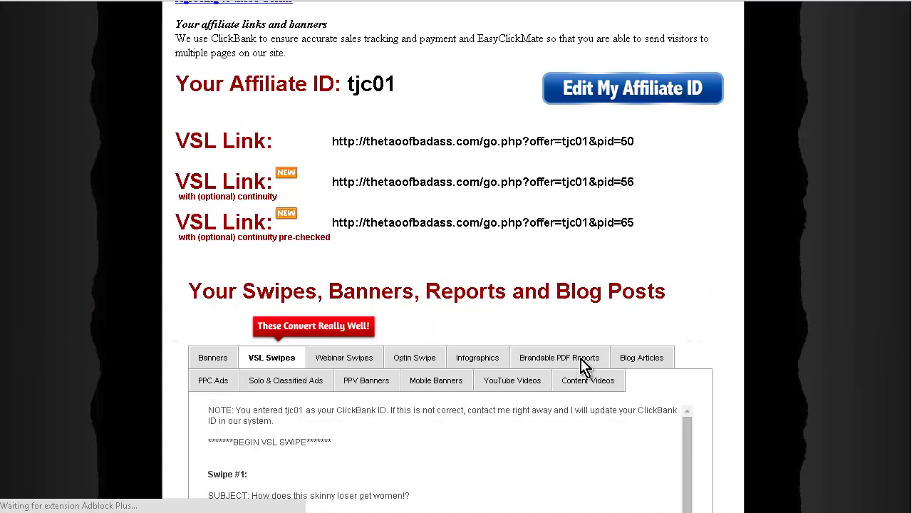
{"action": "scroll", "coordinate": [582, 365], "scroll_direction": "up", "scroll_amount": 5}
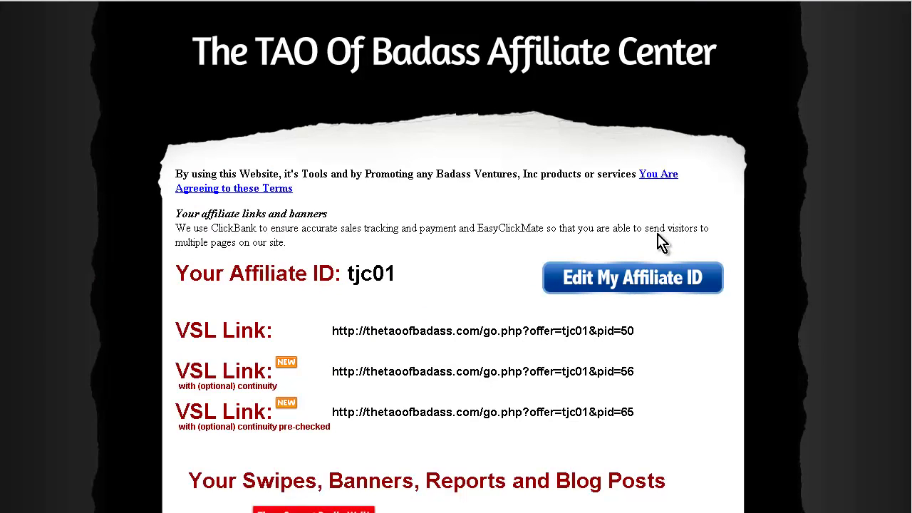
{"action": "scroll", "coordinate": [491, 242], "scroll_direction": "down", "scroll_amount": 3}
{"action": "scroll", "coordinate": [334, 313], "scroll_direction": "down", "scroll_amount": 2}
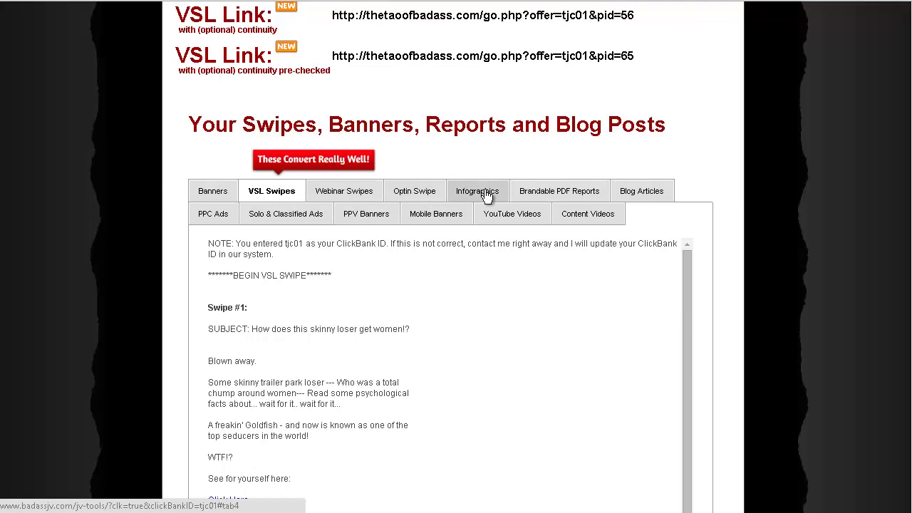
- Display the Infographics and examine the "Play-By-Play Attraction Guide" flow chart from beginning to end
{"action": "scroll", "coordinate": [695, 306], "scroll_direction": "down", "scroll_amount": 3}
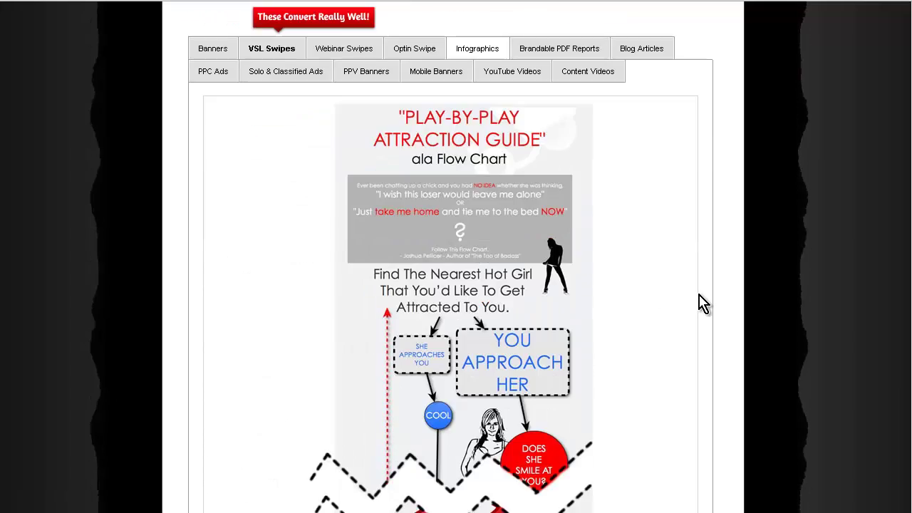
{"action": "scroll", "coordinate": [698, 303], "scroll_direction": "down", "scroll_amount": 12}
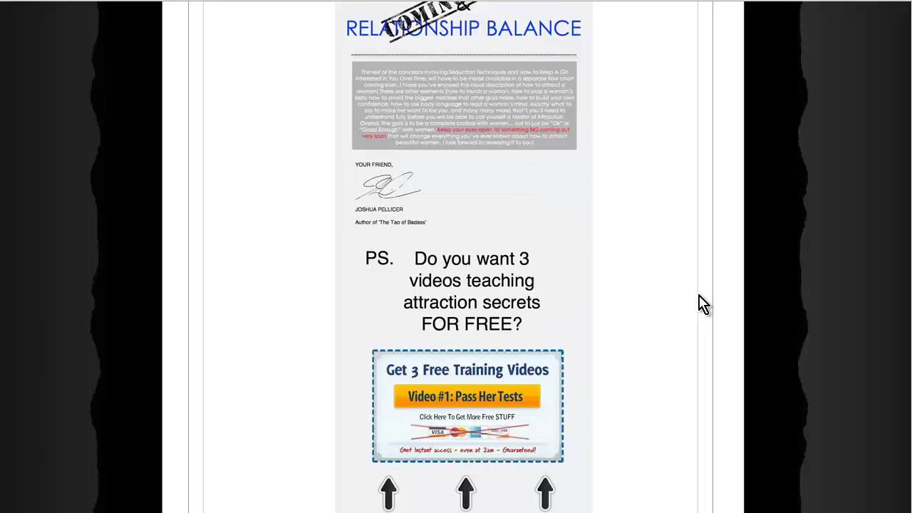
{"action": "scroll", "coordinate": [698, 302], "scroll_direction": "down", "scroll_amount": 5}
{"action": "scroll", "coordinate": [698, 304], "scroll_direction": "up", "scroll_amount": 18}
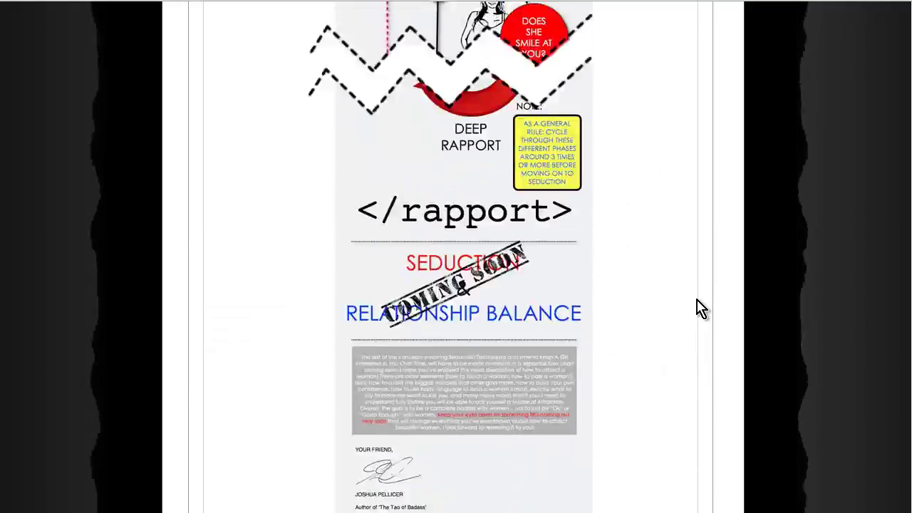
{"action": "scroll", "coordinate": [708, 315], "scroll_direction": "up", "scroll_amount": 3}
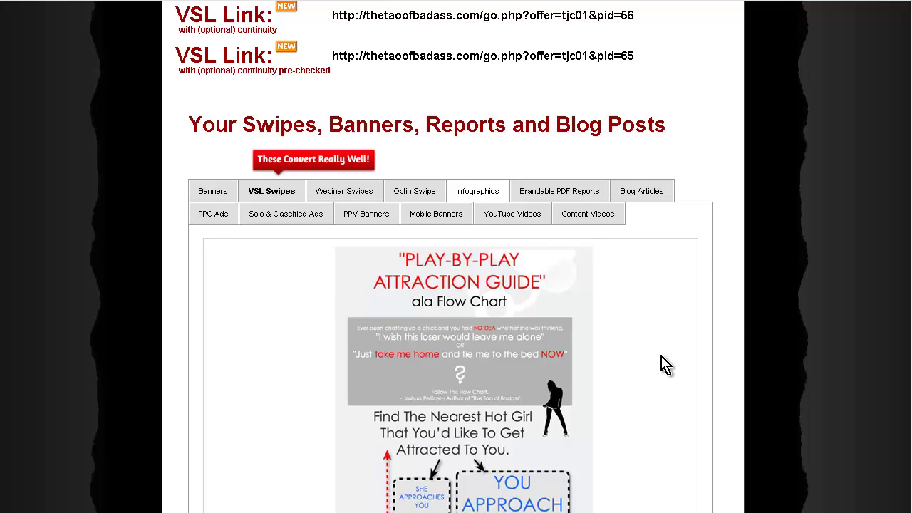
- Check the saved banner images in the seduction-techniques folder, then return to the banner codes on the affiliate page
{"action": "key", "text": "alt+Tab"}
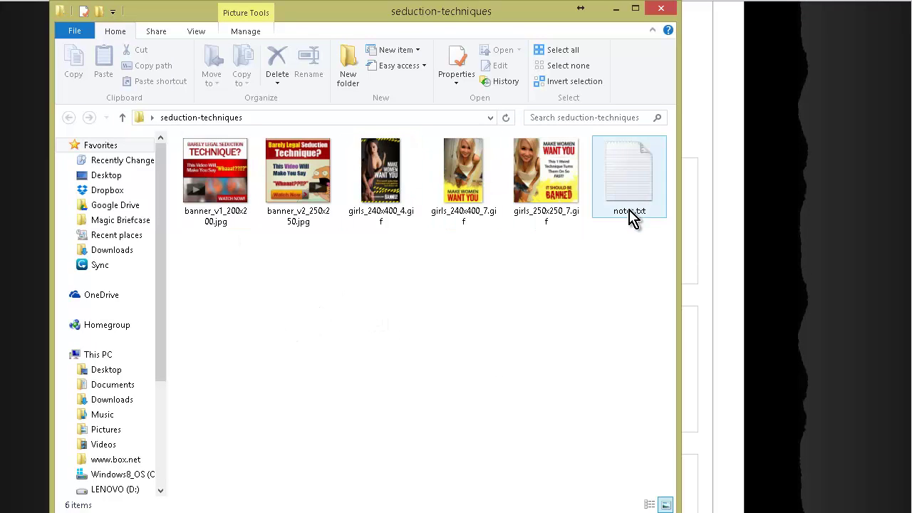
{"action": "left_click", "coordinate": [728, 127]}
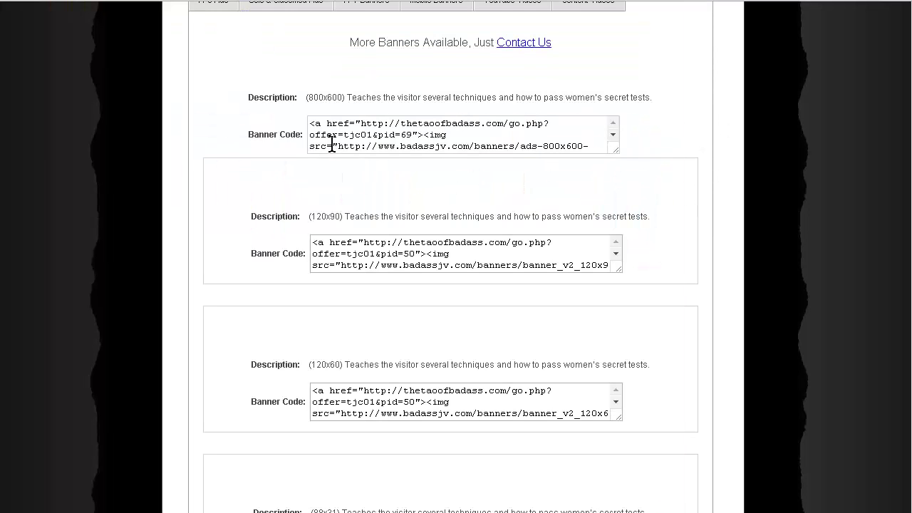
{"action": "scroll", "coordinate": [353, 99], "scroll_direction": "up", "scroll_amount": 4}
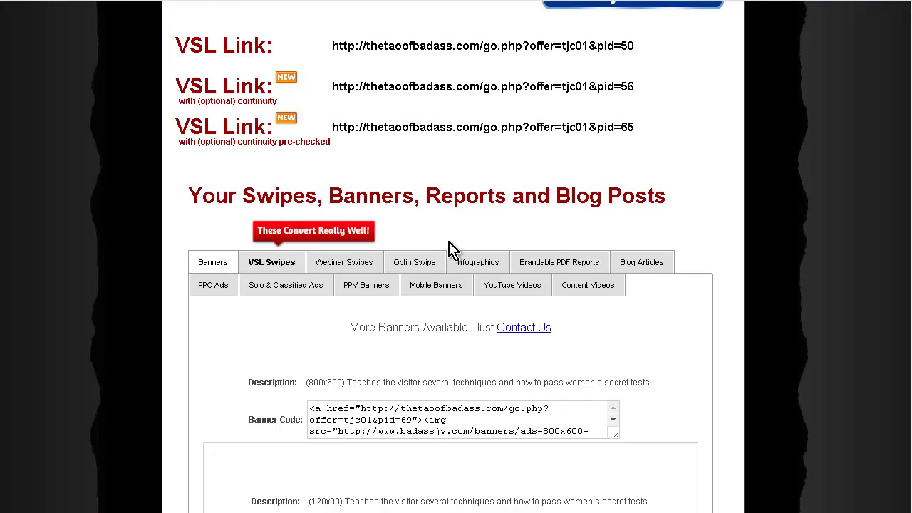
{"action": "scroll", "coordinate": [313, 189], "scroll_direction": "down", "scroll_amount": 2}
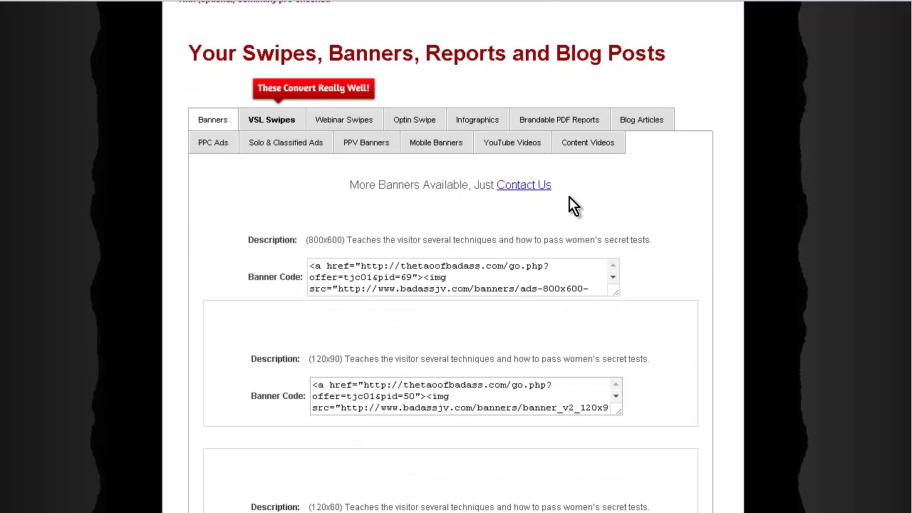
{"action": "scroll", "coordinate": [573, 206], "scroll_direction": "down", "scroll_amount": 1}
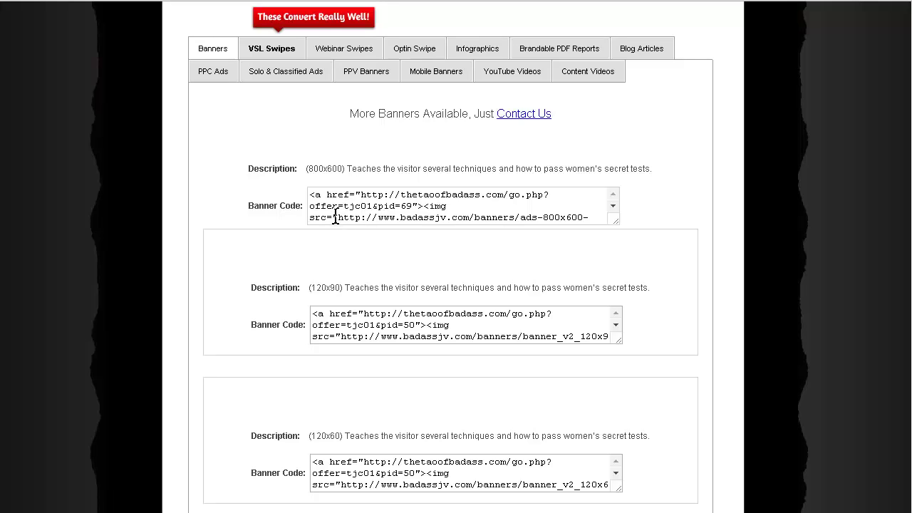
- Select the ads-800x600-A.jpg image address in the 800x600 banner code and go to that address to view the banner
{"action": "left_click_drag", "start_coordinate": [338, 218], "coordinate": [354, 229]}
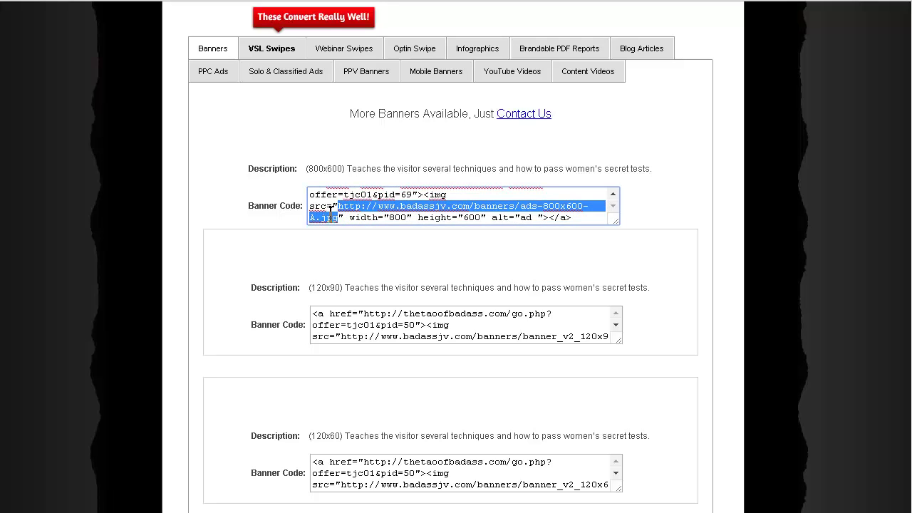
{"action": "right_click", "coordinate": [331, 212]}
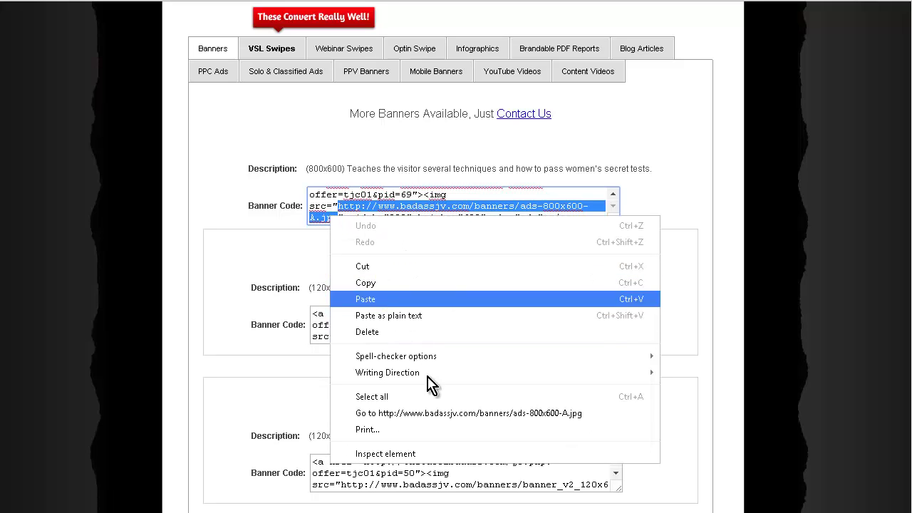
{"action": "left_click", "coordinate": [436, 414]}
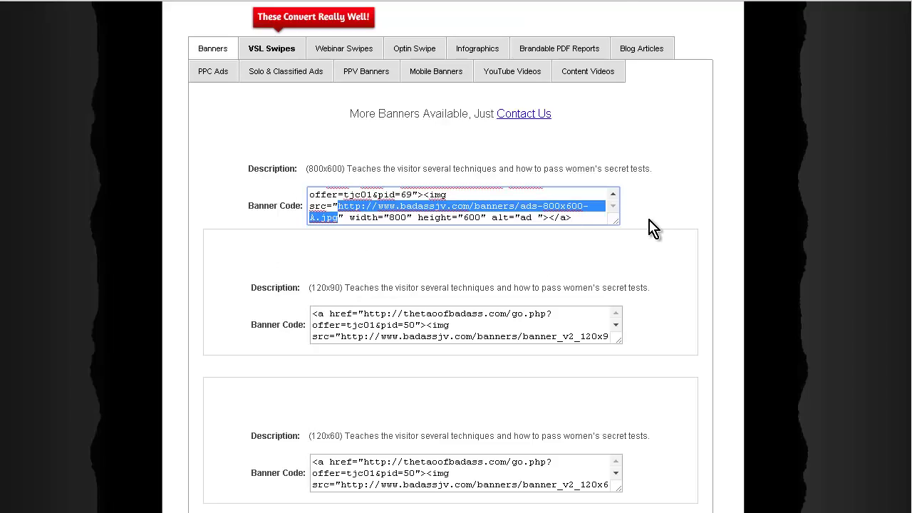
- Look through the remaining banner codes and the sizes offered, such as 125x125, 200x200 and 468x60
{"action": "scroll", "coordinate": [651, 228], "scroll_direction": "down", "scroll_amount": 11}
{"action": "scroll", "coordinate": [627, 232], "scroll_direction": "down", "scroll_amount": 5}
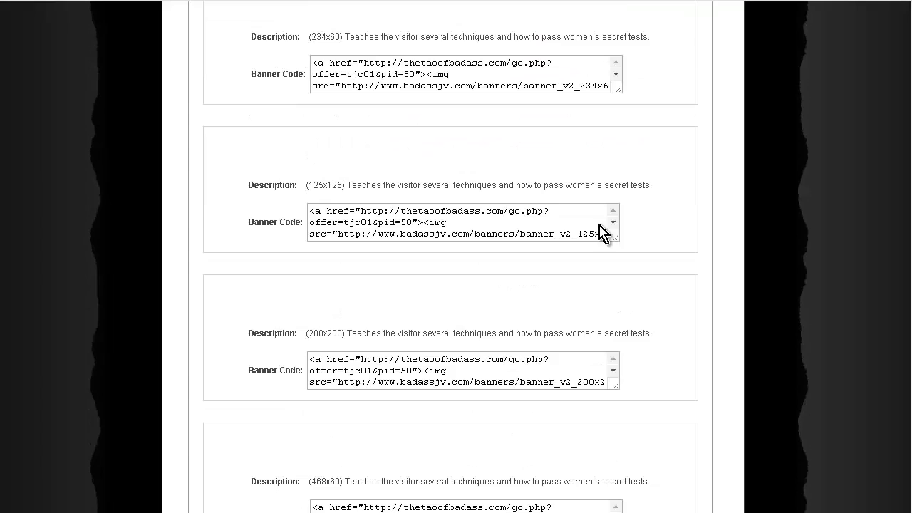
{"action": "scroll", "coordinate": [601, 233], "scroll_direction": "up", "scroll_amount": 16}
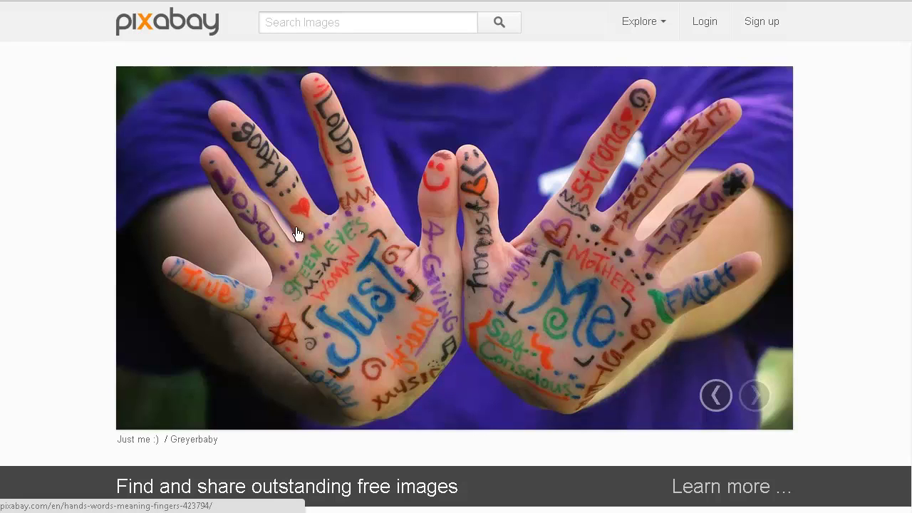
- Switch to Pixabay and look over its Explore options and the featured free images on the home page
{"action": "mouse_move", "coordinate": [641, 23]}
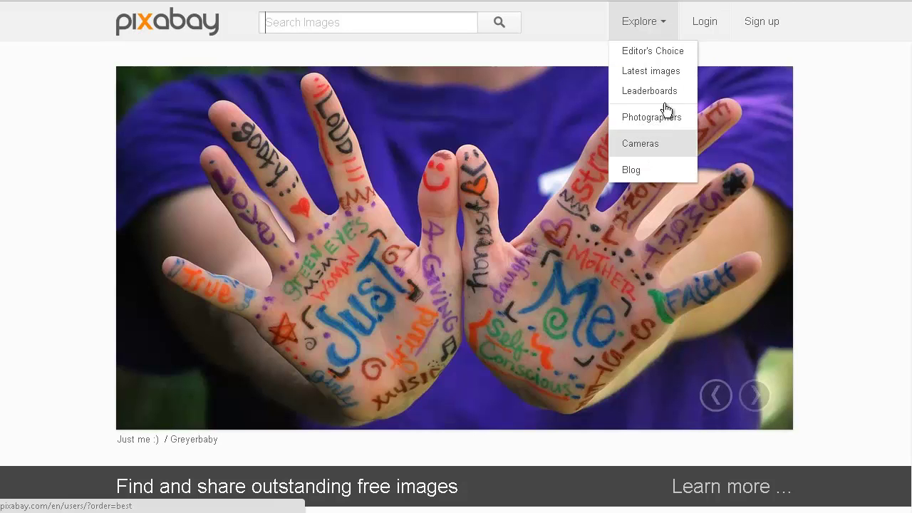
{"action": "scroll", "coordinate": [321, 406], "scroll_direction": "down", "scroll_amount": 4}
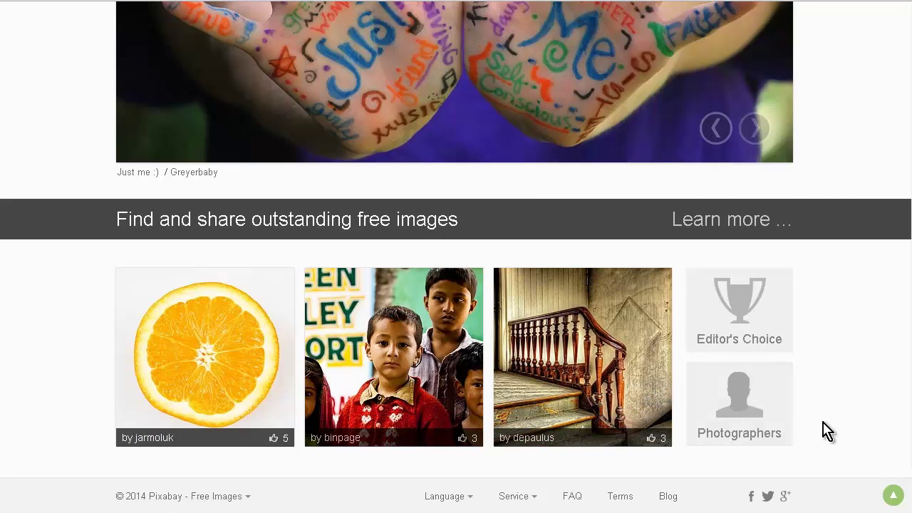
{"action": "scroll", "coordinate": [656, 409], "scroll_direction": "up", "scroll_amount": 4}
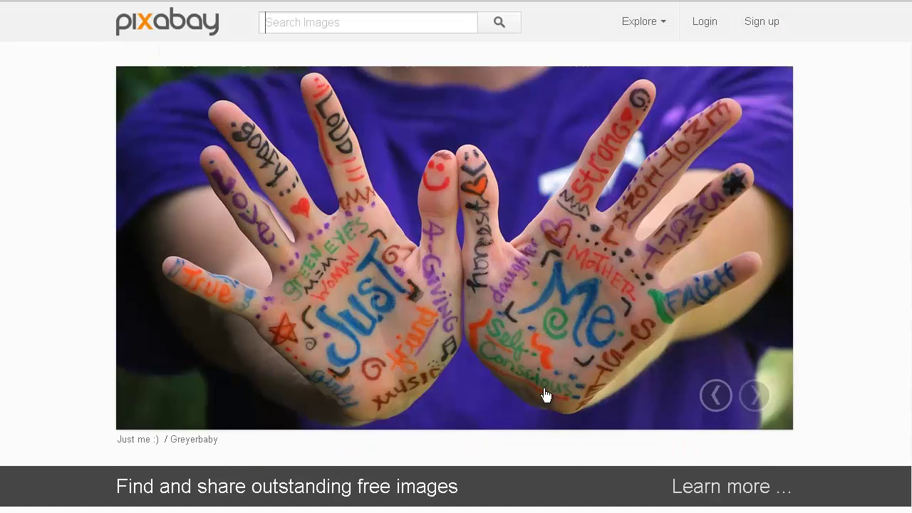
- Search Pixabay's free images for "women"
{"action": "left_click", "coordinate": [306, 25]}
{"action": "type", "text": "women"}
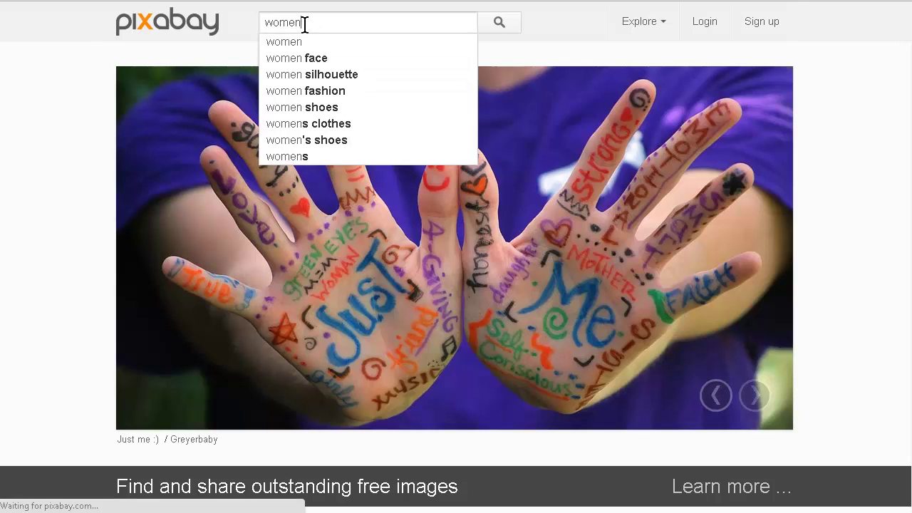
{"action": "key", "text": "Return"}
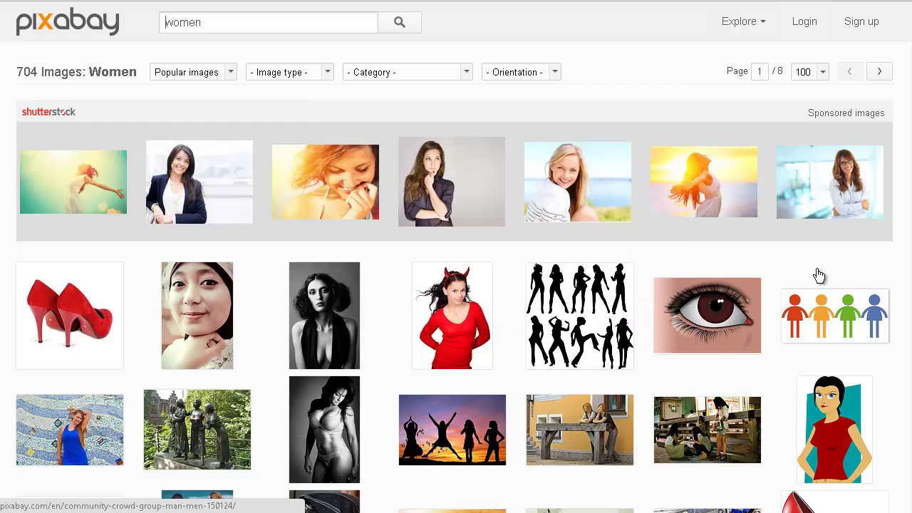
- Browse the women image results onto a further page and open the cartoon of the blonde lady in a black top
{"action": "scroll", "coordinate": [260, 362], "scroll_direction": "down", "scroll_amount": 2}
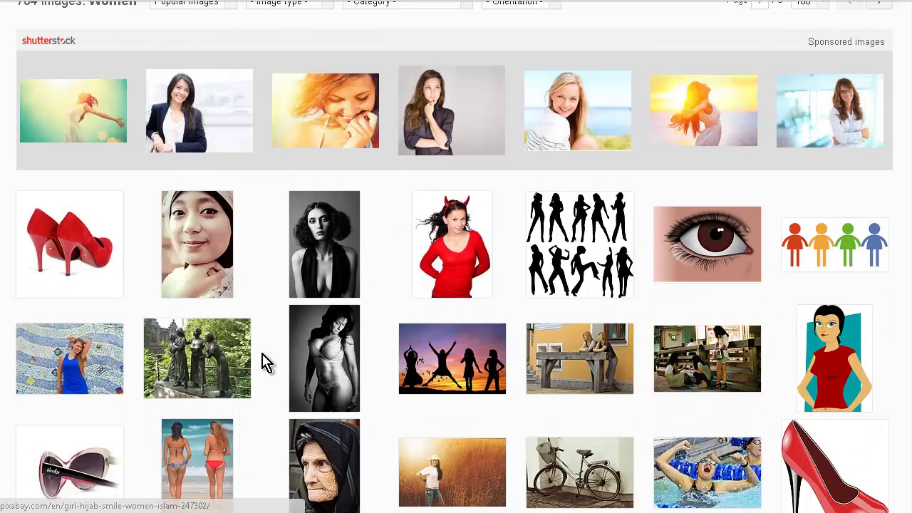
{"action": "scroll", "coordinate": [283, 361], "scroll_direction": "down", "scroll_amount": 1}
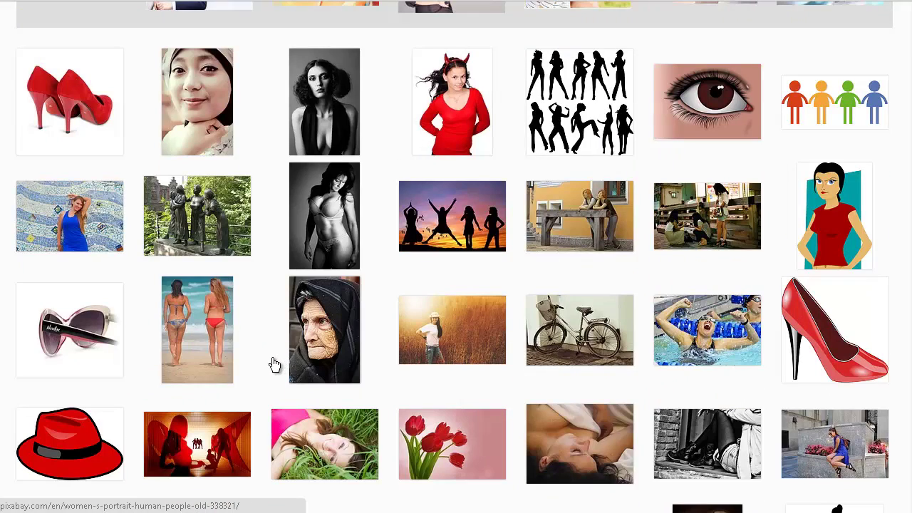
{"action": "scroll", "coordinate": [275, 364], "scroll_direction": "down", "scroll_amount": 1}
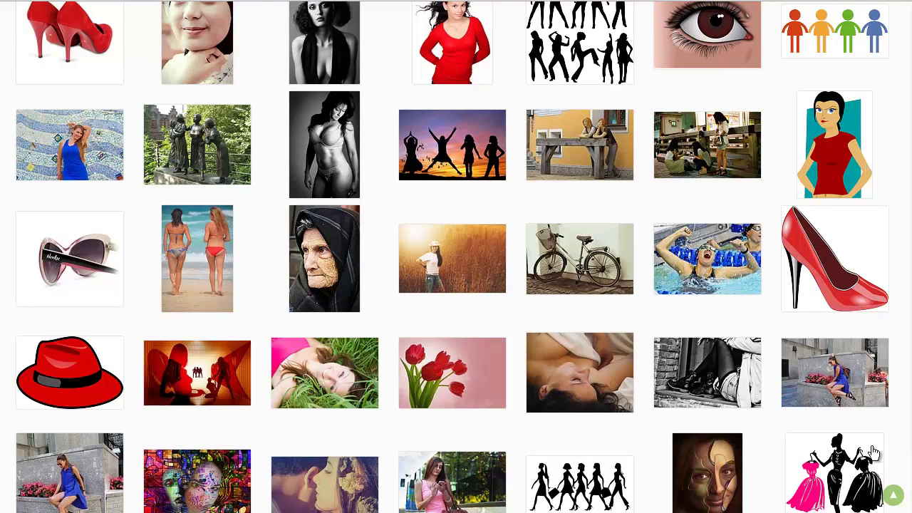
{"action": "scroll", "coordinate": [770, 309], "scroll_direction": "down", "scroll_amount": 3}
{"action": "scroll", "coordinate": [774, 322], "scroll_direction": "down", "scroll_amount": 1}
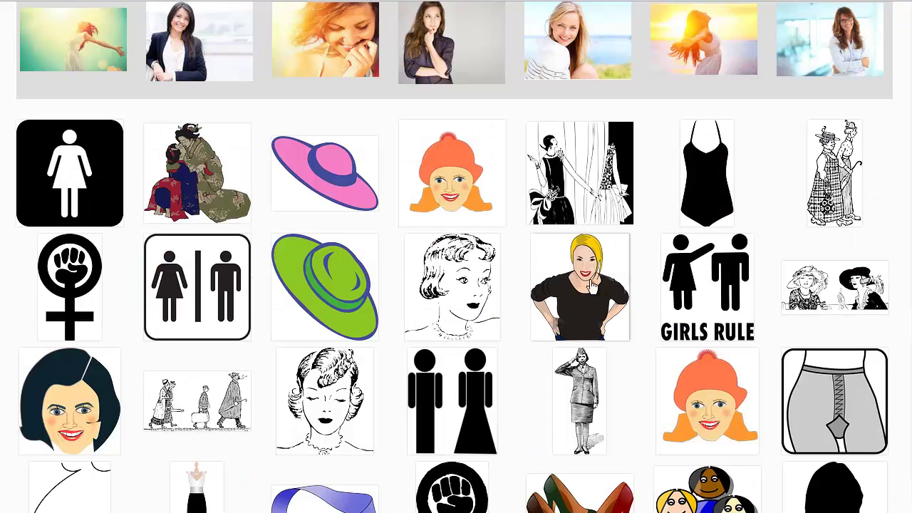
{"action": "mouse_move", "coordinate": [583, 281]}
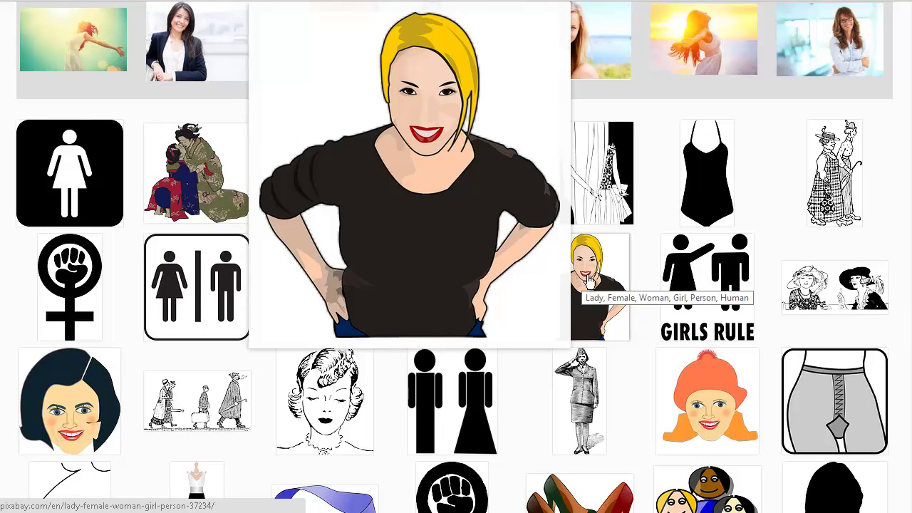
{"action": "left_click", "coordinate": [601, 283]}
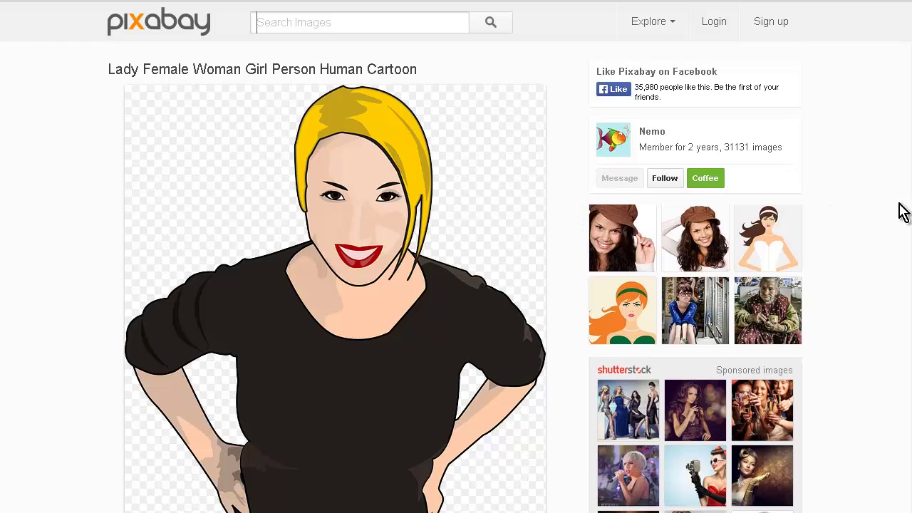
- Review the cartoon lady image's details and display its download sizes and formats
{"action": "scroll", "coordinate": [554, 270], "scroll_direction": "down", "scroll_amount": 1}
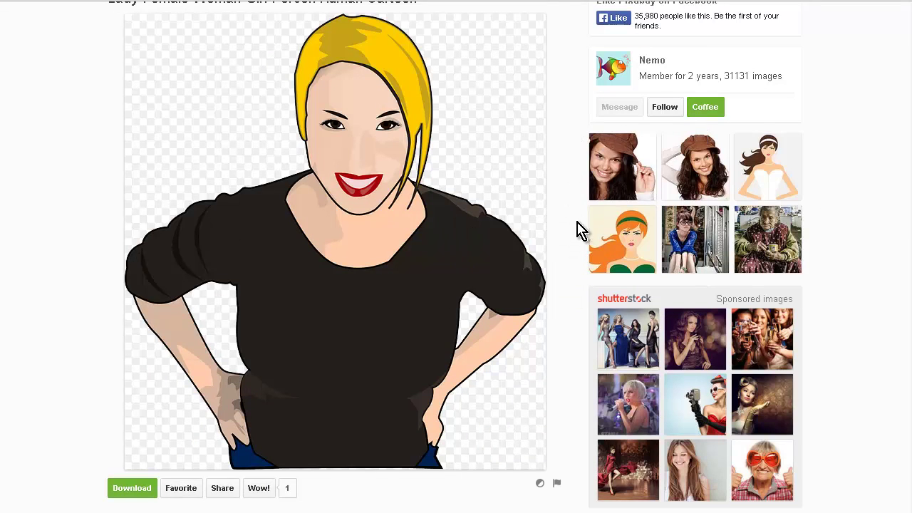
{"action": "scroll", "coordinate": [578, 229], "scroll_direction": "down", "scroll_amount": 2}
{"action": "scroll", "coordinate": [593, 282], "scroll_direction": "down", "scroll_amount": 1}
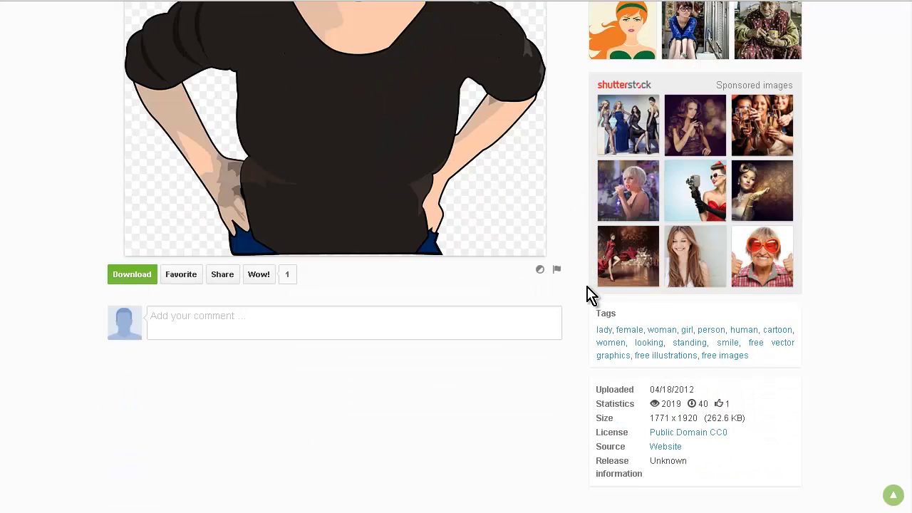
{"action": "left_click", "coordinate": [132, 277]}
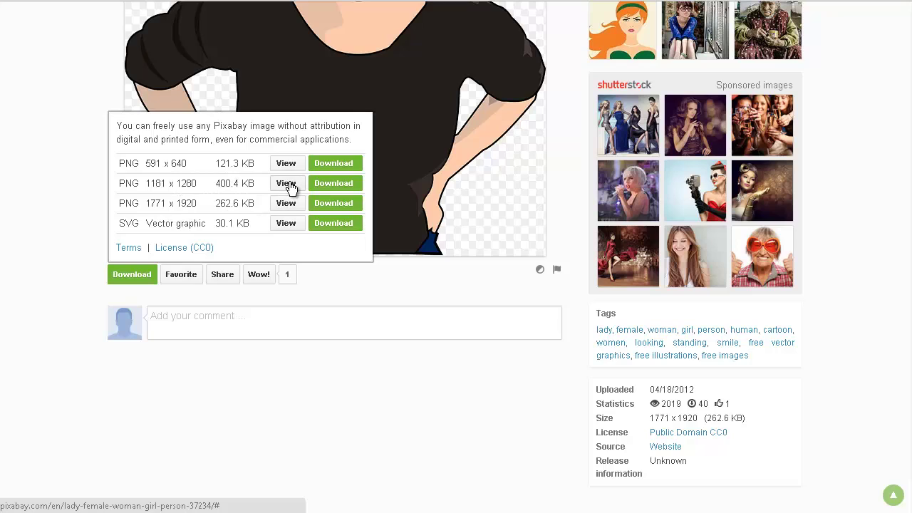
- Download the cartoon lady image as a 1181 x 1280 PNG
{"action": "left_click", "coordinate": [335, 184]}
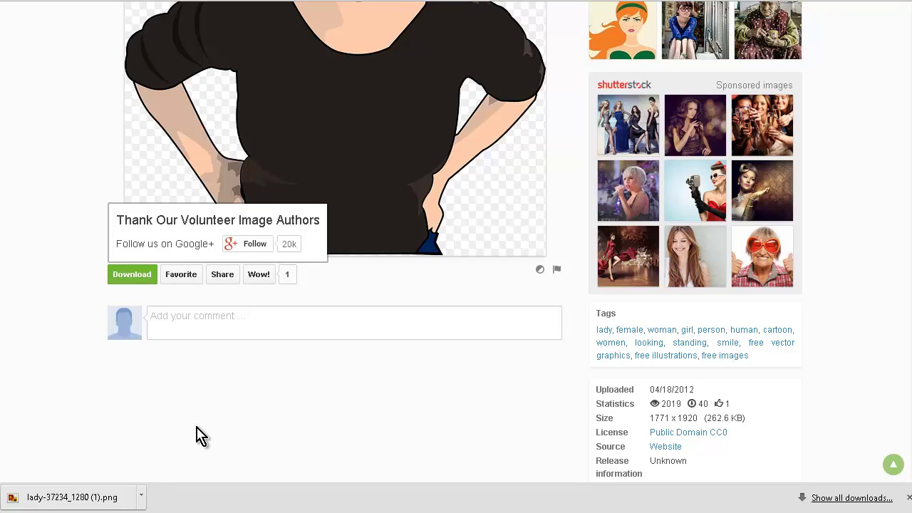
{"action": "scroll", "coordinate": [291, 436], "scroll_direction": "up", "scroll_amount": 4}
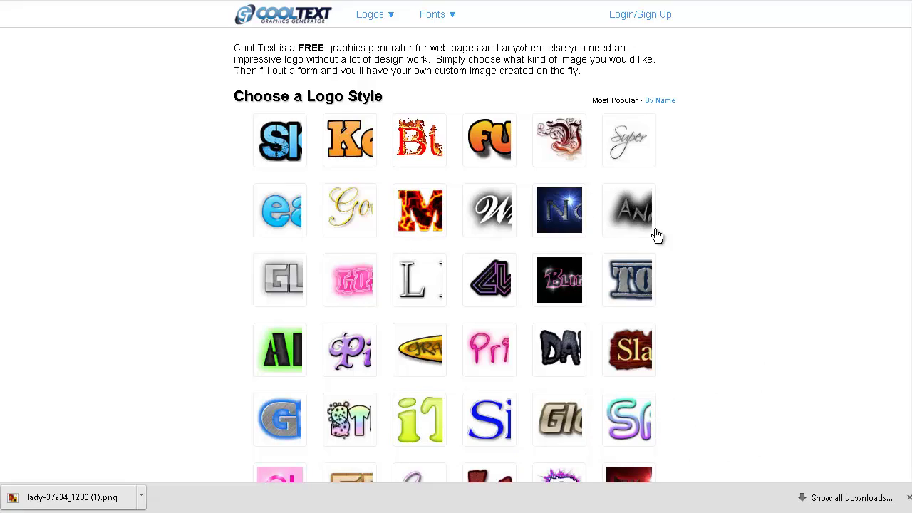
- Switch to Cool Text and look over its gallery of free logo styles
{"action": "scroll", "coordinate": [724, 285], "scroll_direction": "down", "scroll_amount": 10}
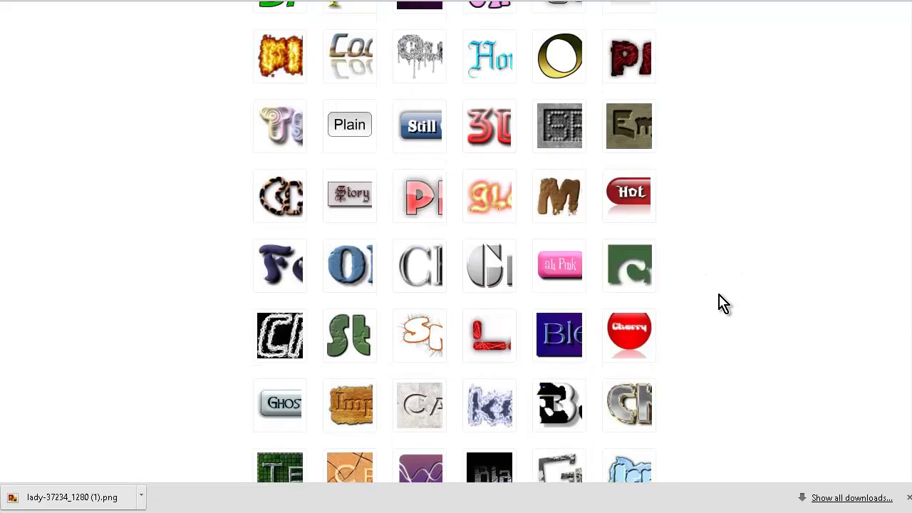
{"action": "scroll", "coordinate": [722, 303], "scroll_direction": "down", "scroll_amount": 3}
{"action": "scroll", "coordinate": [717, 306], "scroll_direction": "up", "scroll_amount": 15}
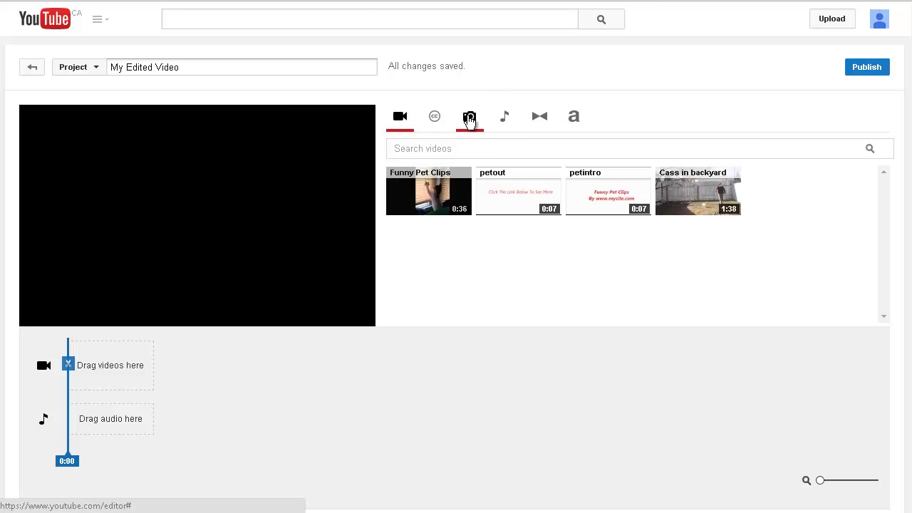
- Switch to the YouTube video editor and upload all the images from the seduction-techniques folder as project photos
{"action": "left_click", "coordinate": [470, 120]}
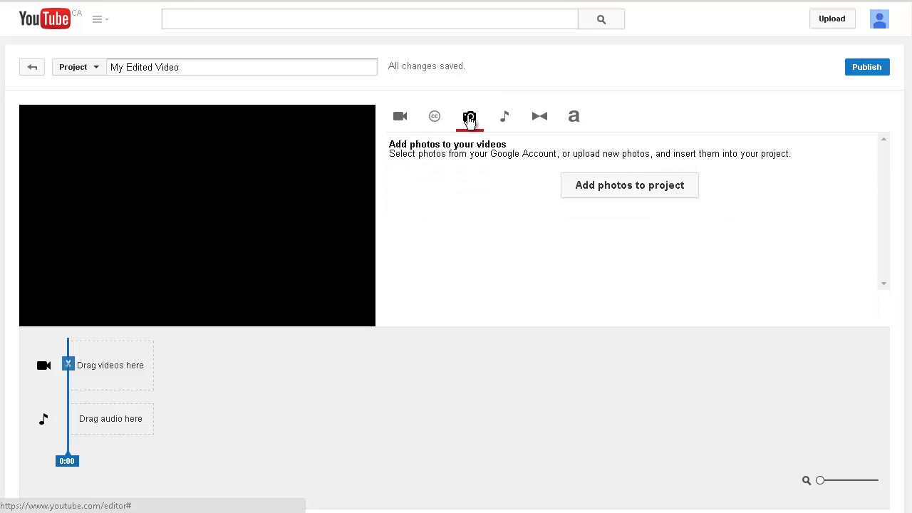
{"action": "left_click", "coordinate": [647, 192]}
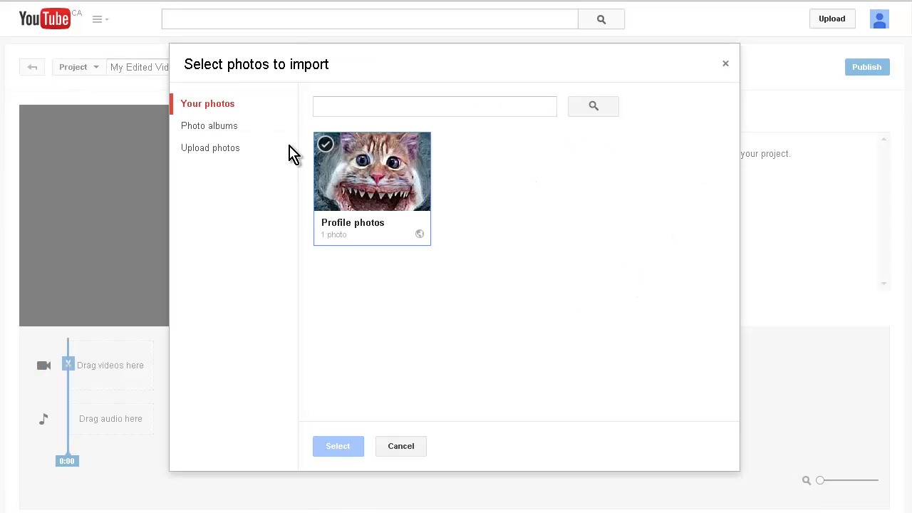
{"action": "left_click", "coordinate": [226, 158]}
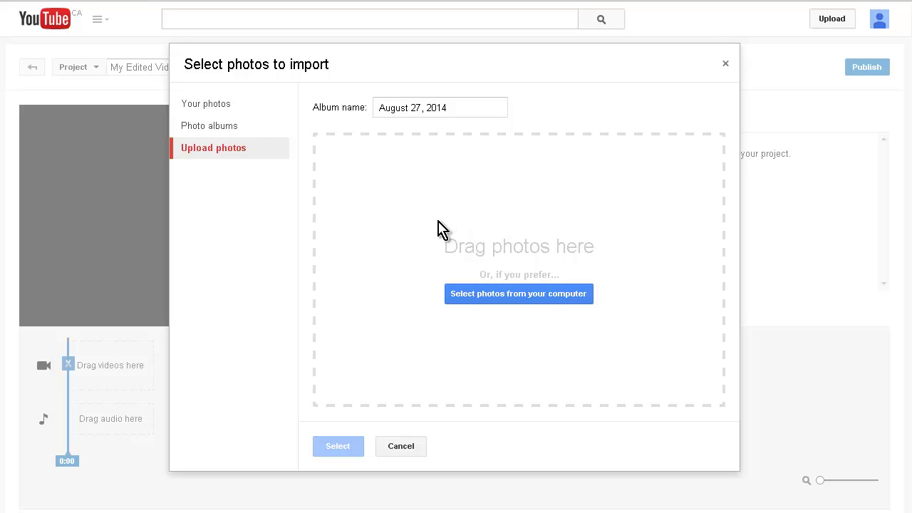
{"action": "key", "text": "alt+Tab"}
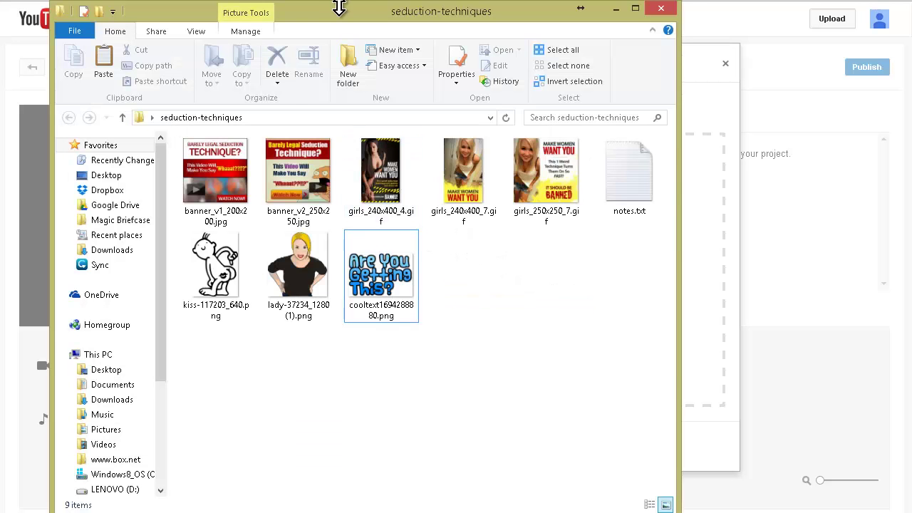
{"action": "left_click_drag", "start_coordinate": [349, 34], "coordinate": [721, 139]}
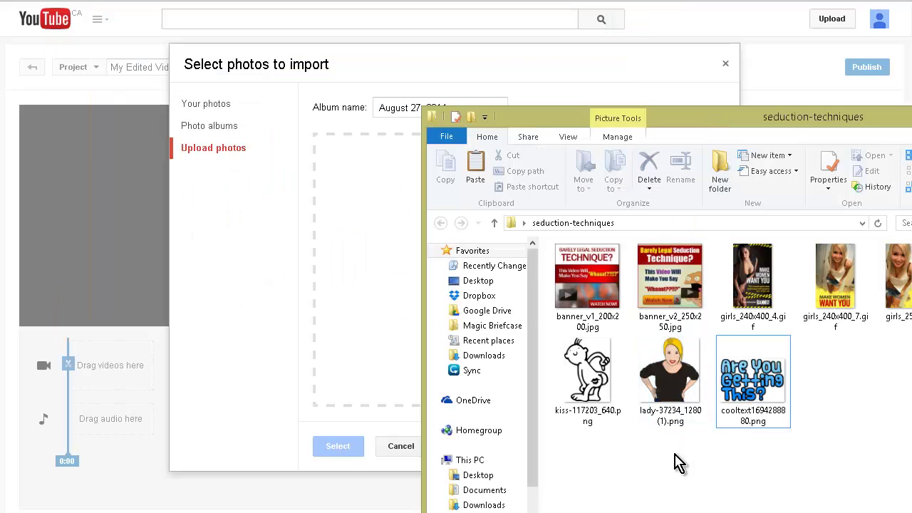
{"action": "key", "text": "ctrl+a"}
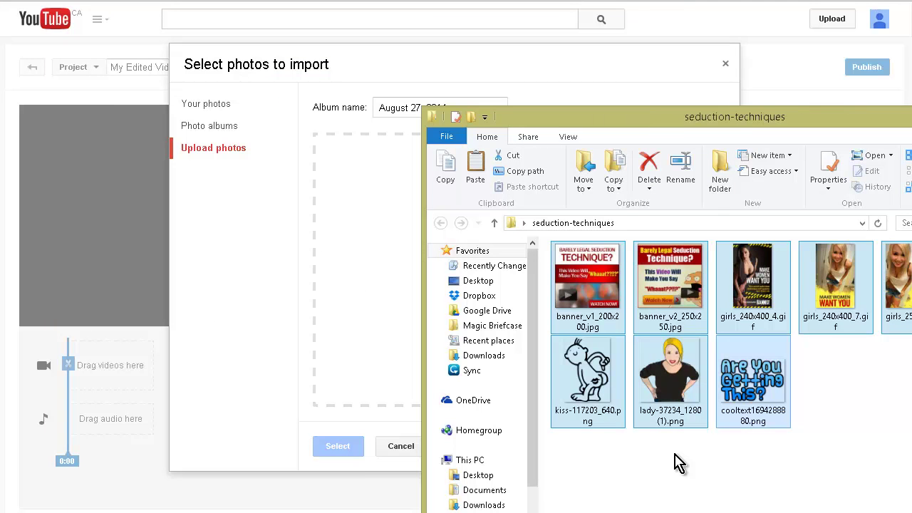
{"action": "left_click_drag", "start_coordinate": [606, 377], "coordinate": [366, 296]}
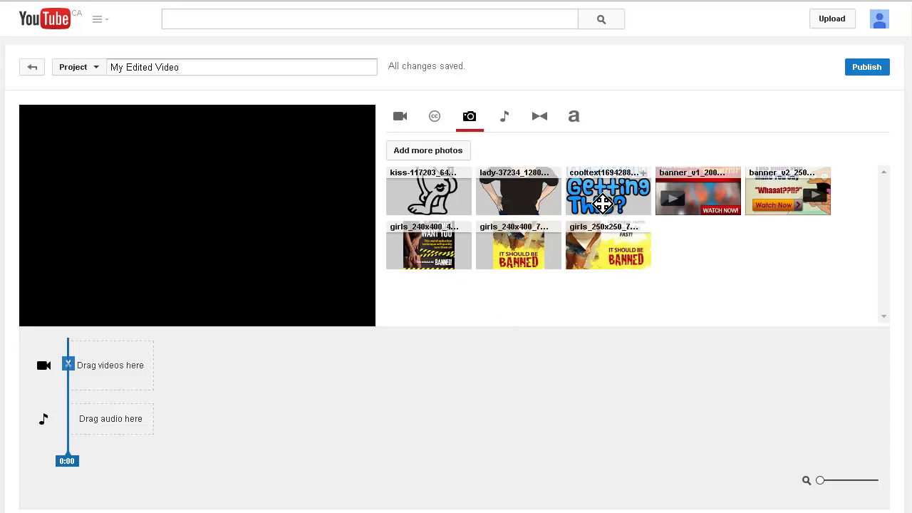
- Place the "Are You Getting This?" cooltext image on the video track and name the project "Seduction"
{"action": "left_click_drag", "start_coordinate": [611, 195], "coordinate": [80, 368]}
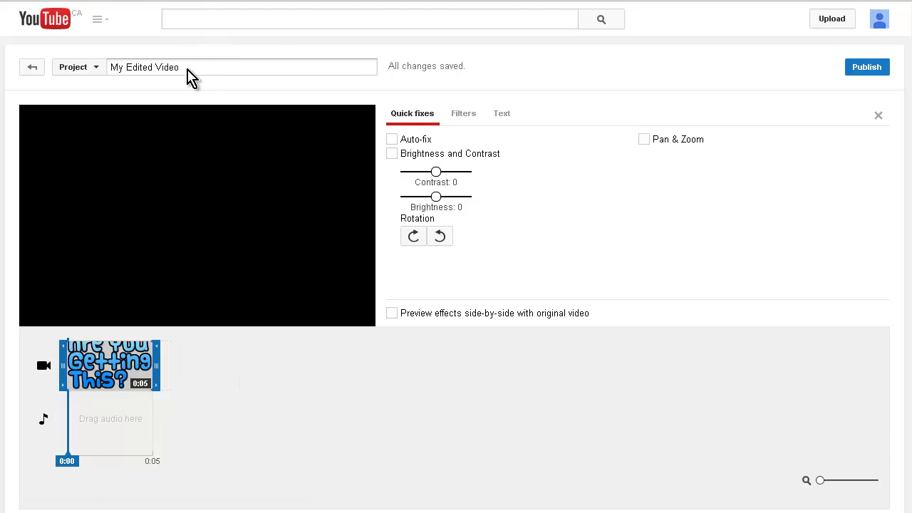
{"action": "left_click_drag", "start_coordinate": [187, 69], "coordinate": [75, 75]}
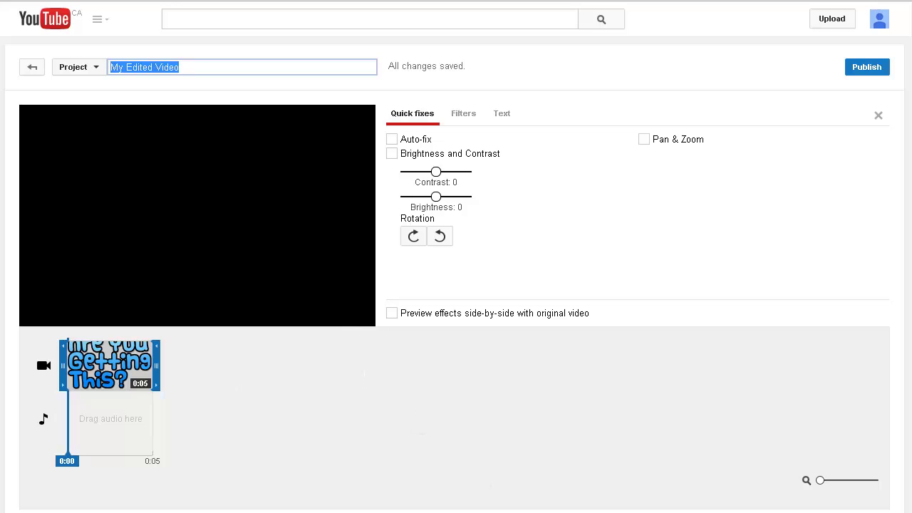
{"action": "type", "text": "Seduction"}
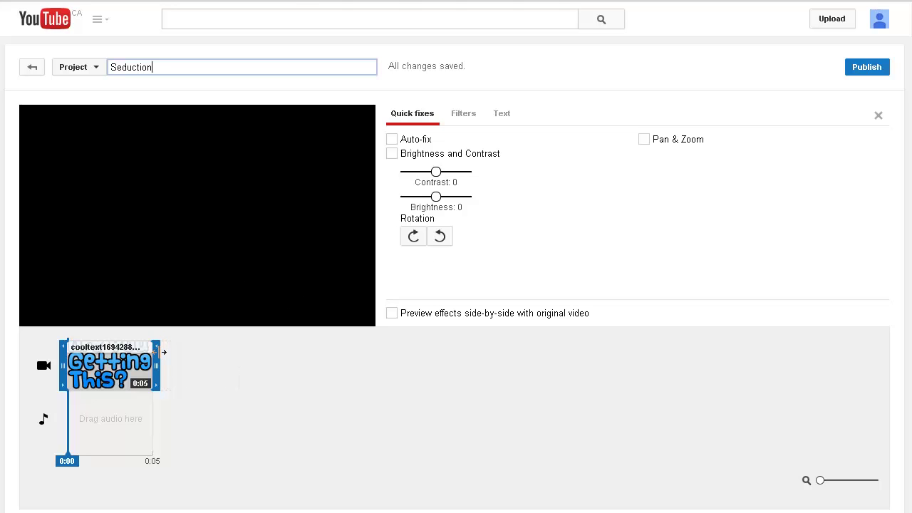
- Shorten the cooltext image clip on the timeline to about 4.5 seconds and close its effect settings
{"action": "mouse_move", "coordinate": [162, 352]}
{"action": "left_mouse_down"}
{"action": "mouse_move", "coordinate": [208, 357]}
{"action": "mouse_move", "coordinate": [146, 362]}
{"action": "mouse_move", "coordinate": [163, 364]}
{"action": "left_mouse_up"}
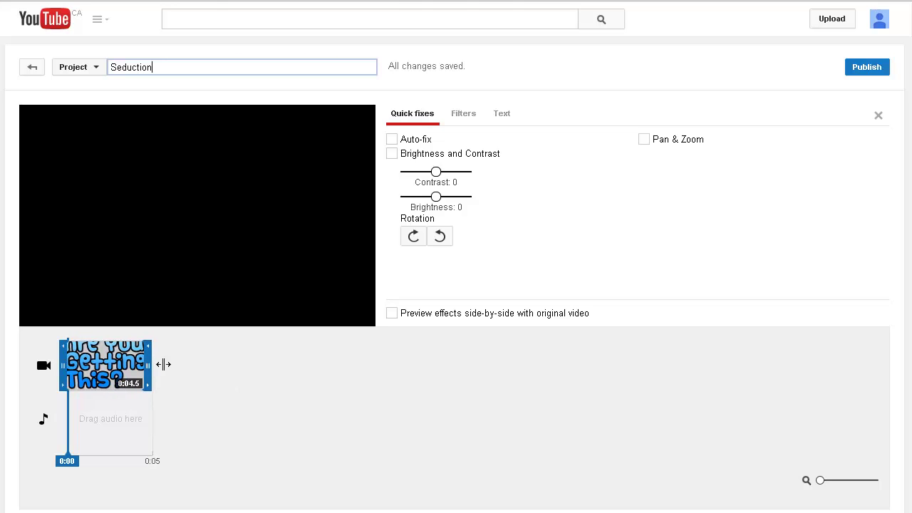
{"action": "left_click_drag", "start_coordinate": [296, 392], "coordinate": [300, 395]}
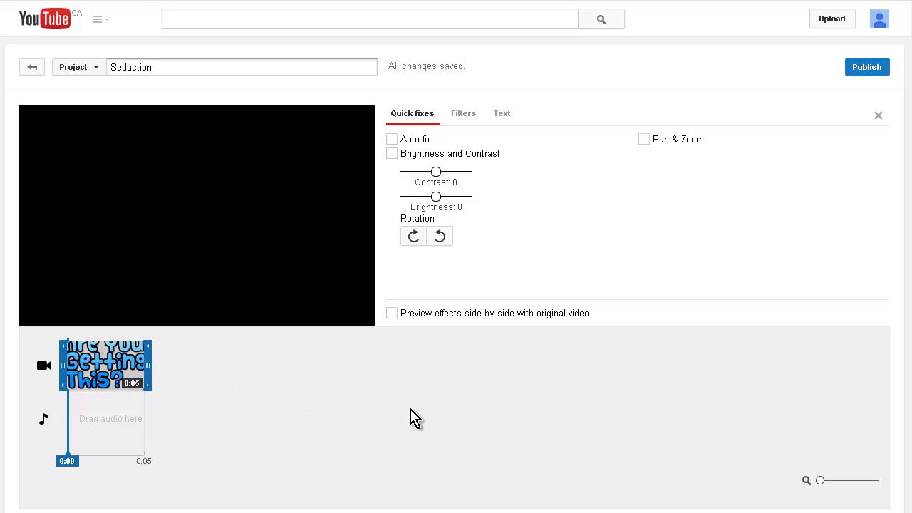
{"action": "left_click", "coordinate": [606, 212]}
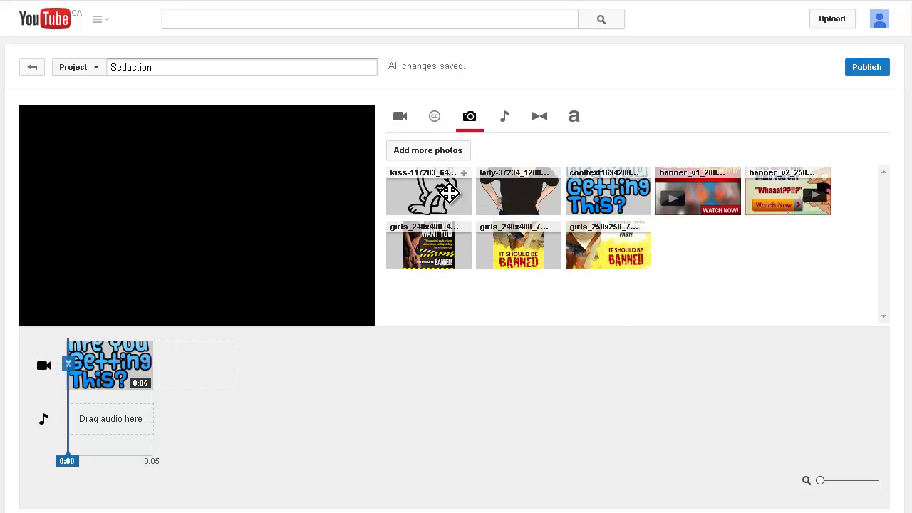
- Append the kiss-117203 image to the video track and insert a Horizontal Blinds transition between the two images
{"action": "left_click_drag", "start_coordinate": [448, 193], "coordinate": [267, 366]}
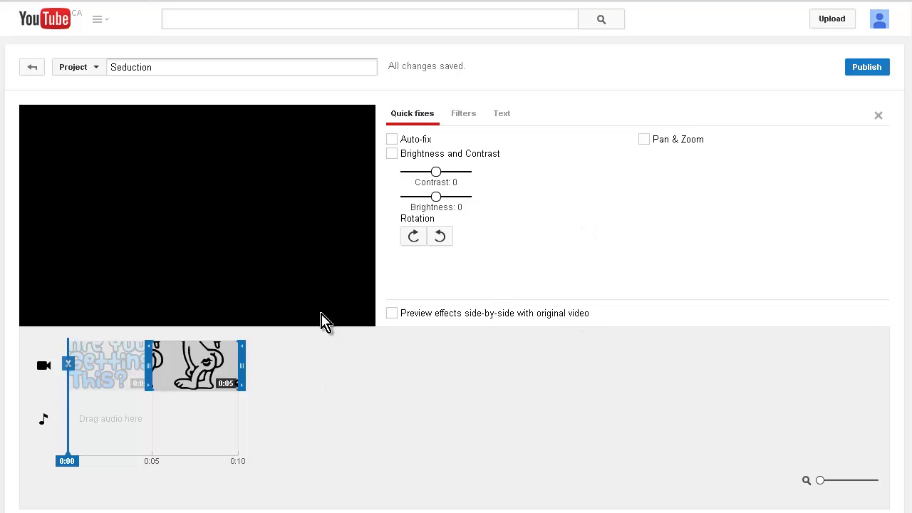
{"action": "left_click", "coordinate": [407, 82]}
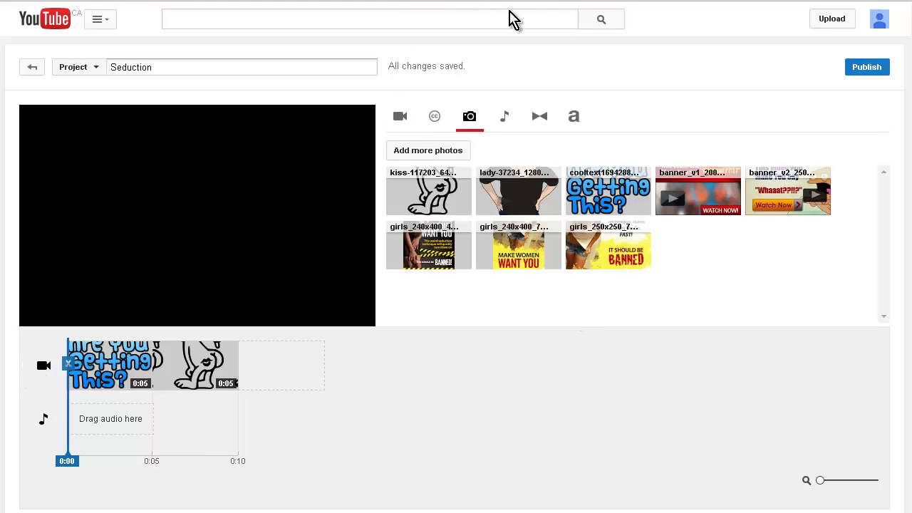
{"action": "left_click", "coordinate": [545, 120]}
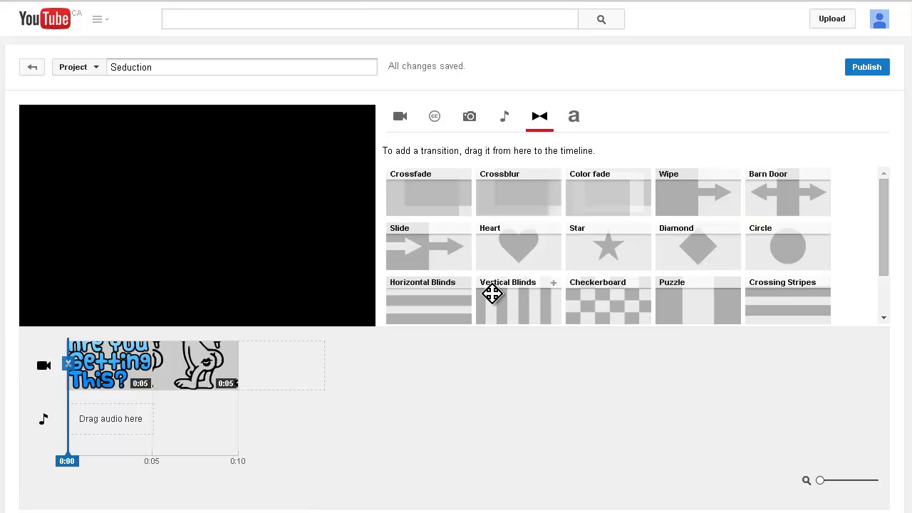
{"action": "left_click_drag", "start_coordinate": [454, 300], "coordinate": [158, 368]}
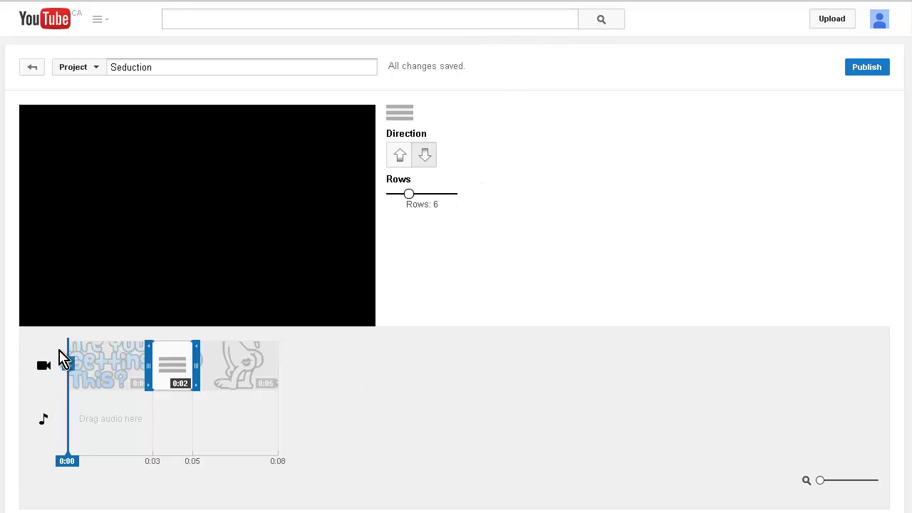
{"action": "left_click", "coordinate": [131, 329]}
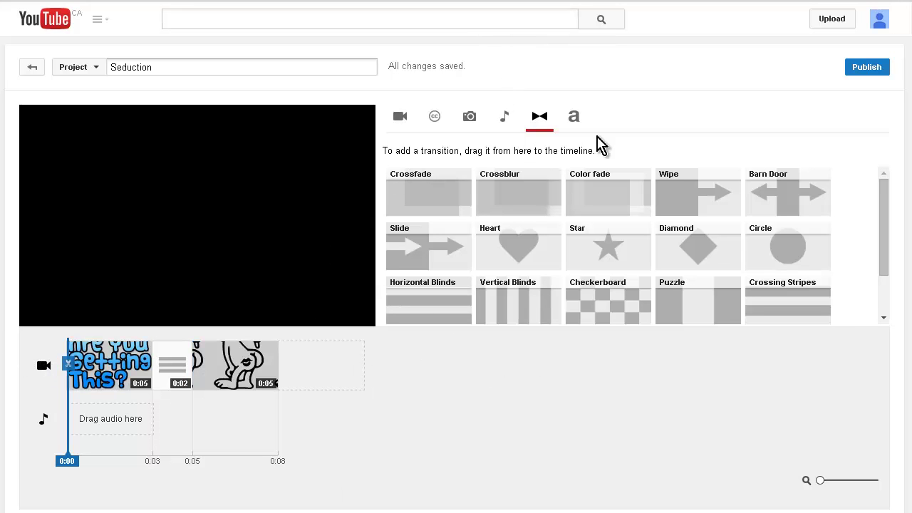
- Add a Slide title after the kiss image with the text "Then You Need A Plan"
{"action": "left_click", "coordinate": [575, 121]}
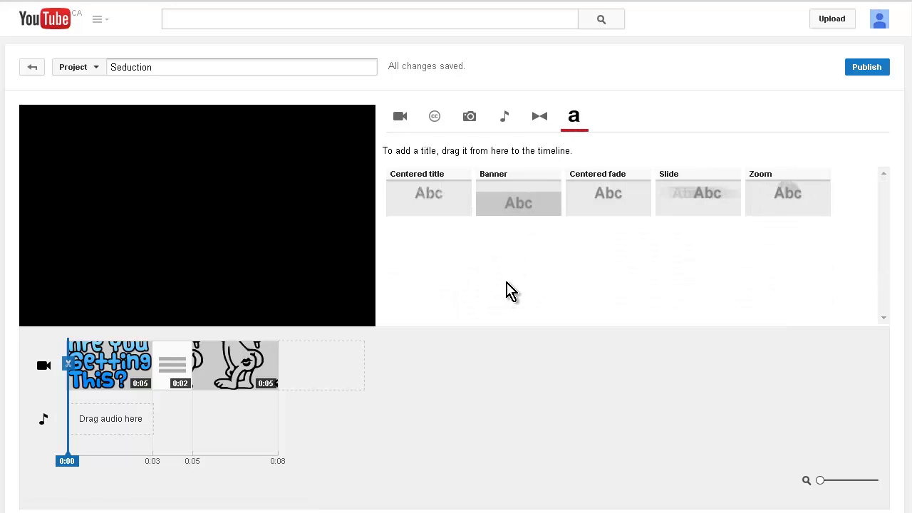
{"action": "mouse_move", "coordinate": [702, 195]}
{"action": "left_click_drag", "start_coordinate": [693, 205], "coordinate": [321, 362]}
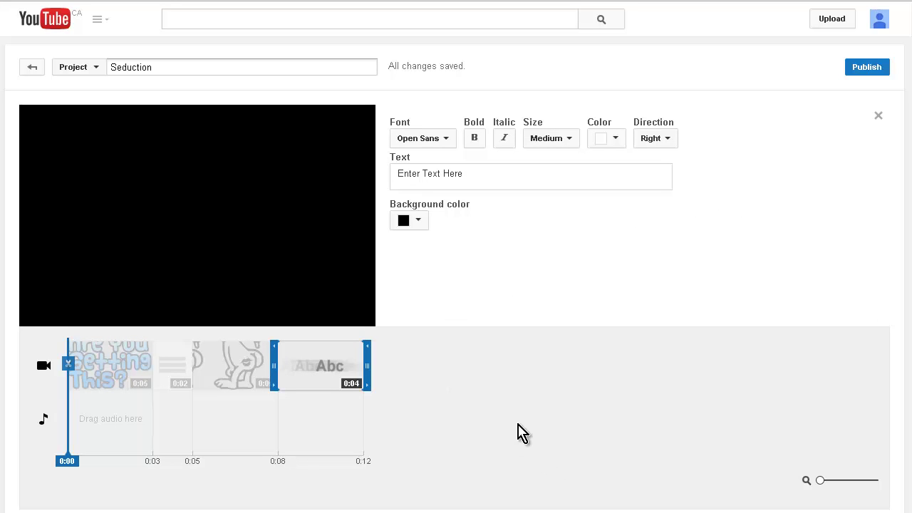
{"action": "left_click", "coordinate": [460, 173]}
{"action": "key", "text": "ctrl+a"}
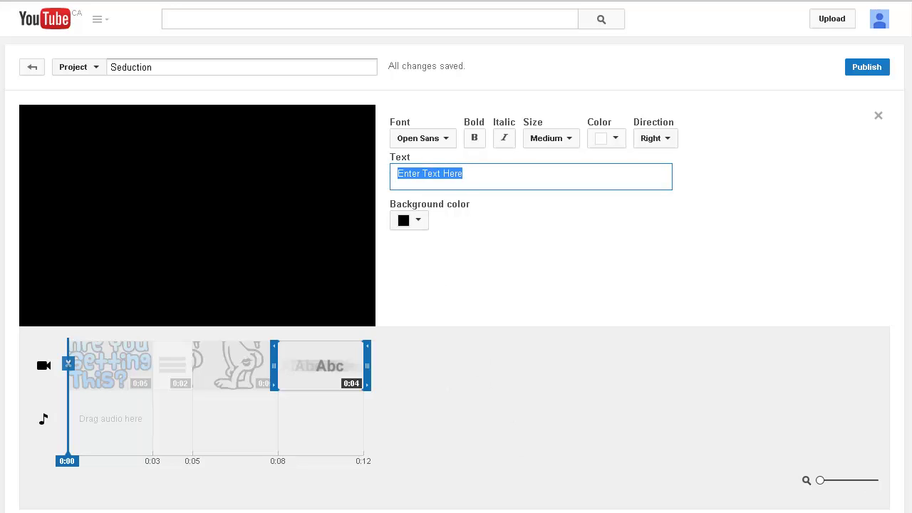
{"action": "type", "text": "Then You Need A Plan"}
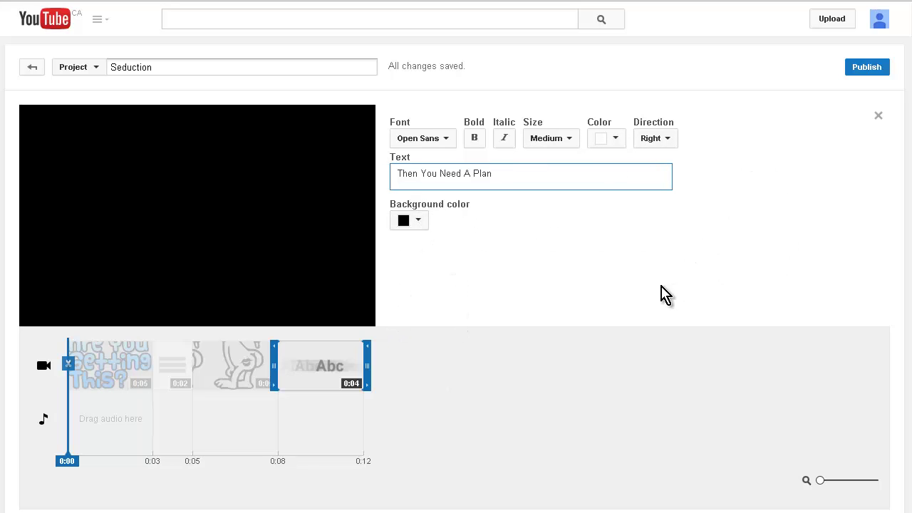
{"action": "left_click", "coordinate": [512, 291]}
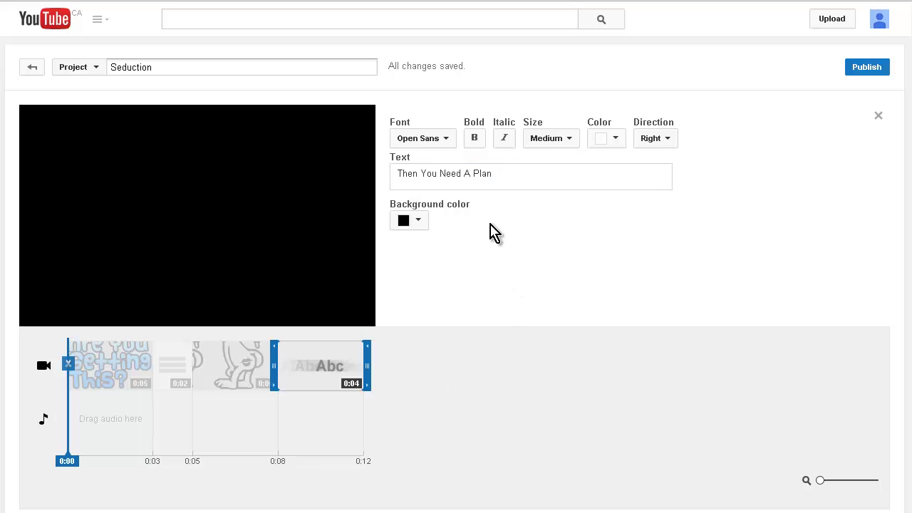
{"action": "left_click", "coordinate": [880, 119]}
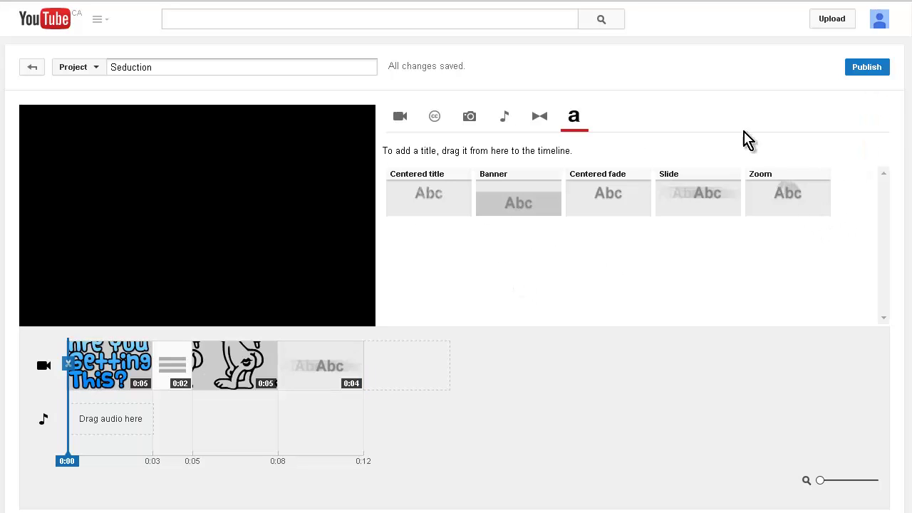
- Append the girls_240x400_7 banner image after the Slide title on the video track
{"action": "left_click", "coordinate": [469, 119]}
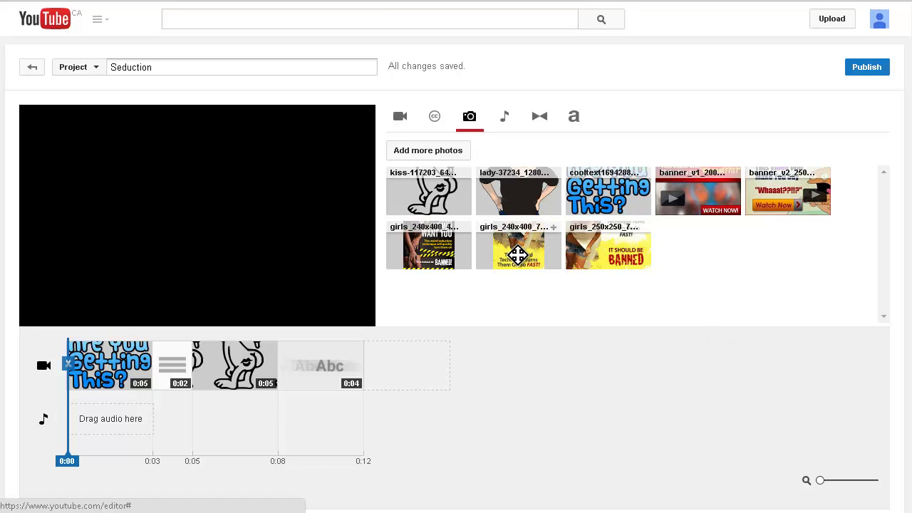
{"action": "left_click_drag", "start_coordinate": [517, 255], "coordinate": [408, 367]}
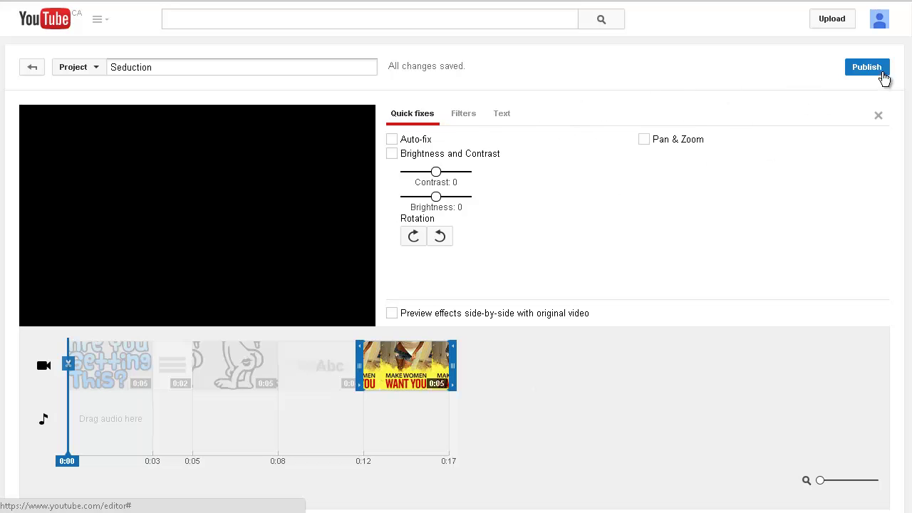
{"action": "left_click", "coordinate": [881, 116]}
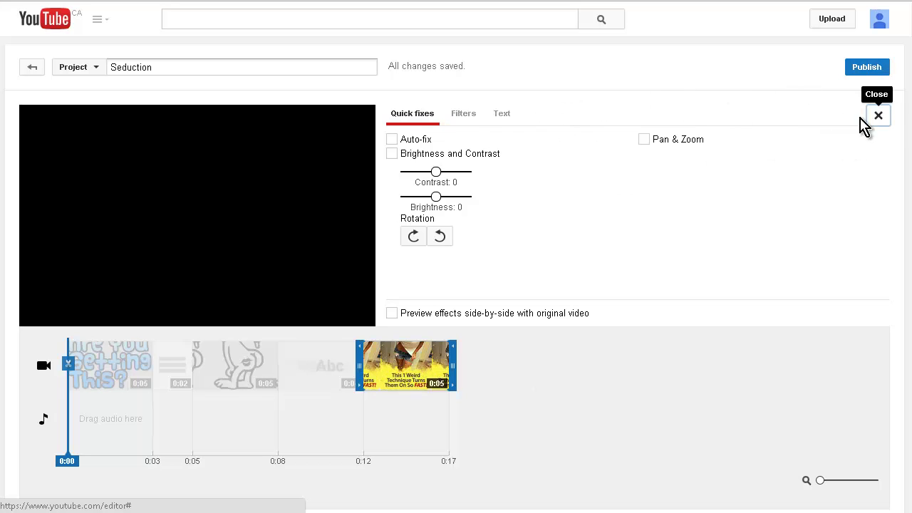
- Add a Banner title after the banner image on the video track with the text "See How By Clicking The Link Below"
{"action": "left_click", "coordinate": [576, 117]}
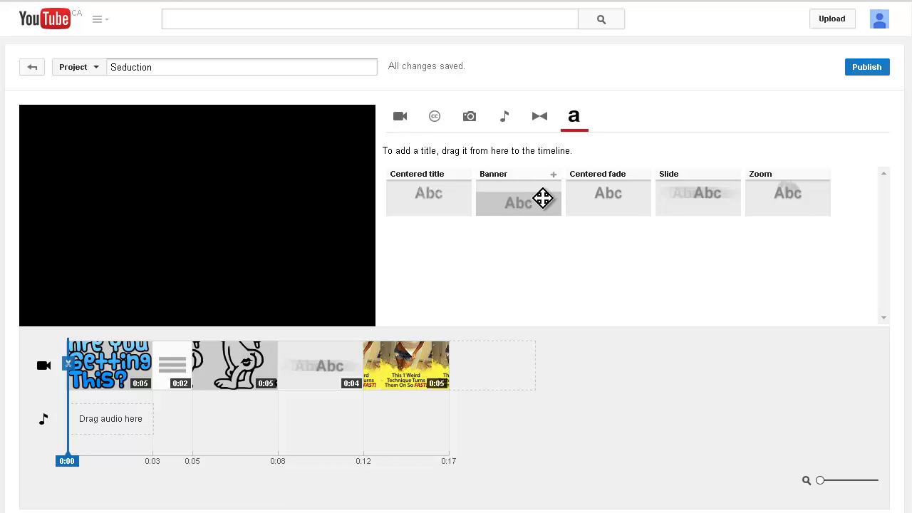
{"action": "left_click_drag", "start_coordinate": [544, 197], "coordinate": [559, 340]}
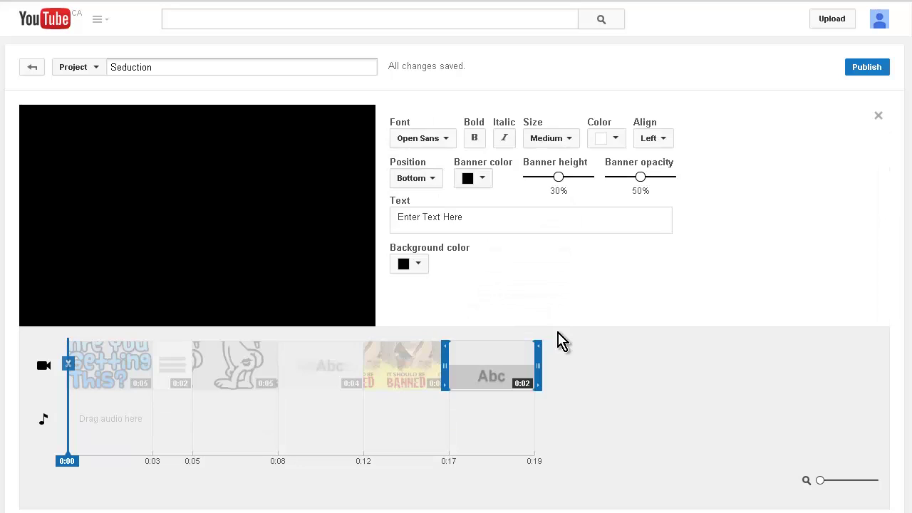
{"action": "left_click", "coordinate": [472, 216]}
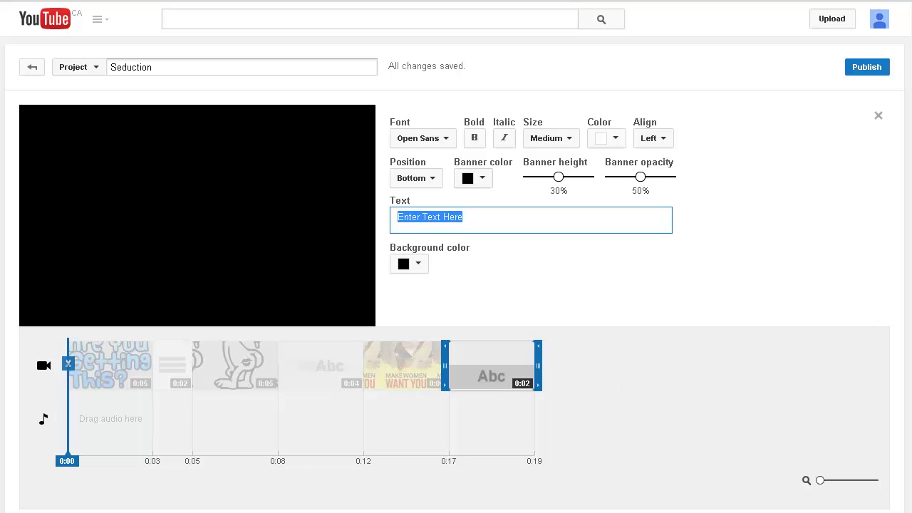
{"action": "type", "text": "See Ho"}
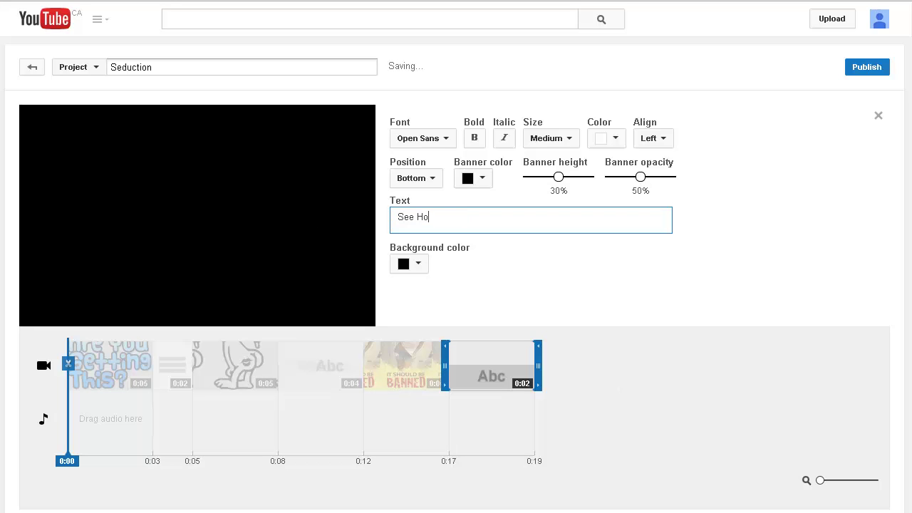
{"action": "type", "text": "w B"}
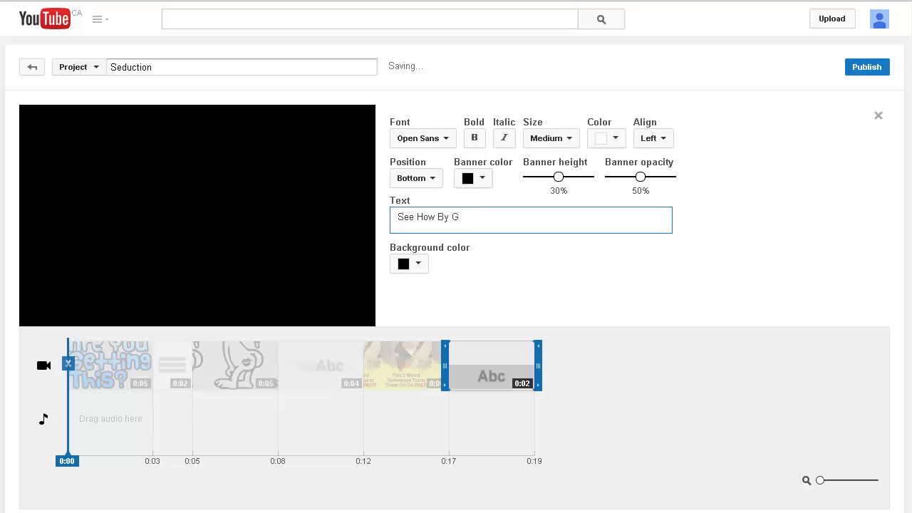
{"action": "type", "text": "y C"}
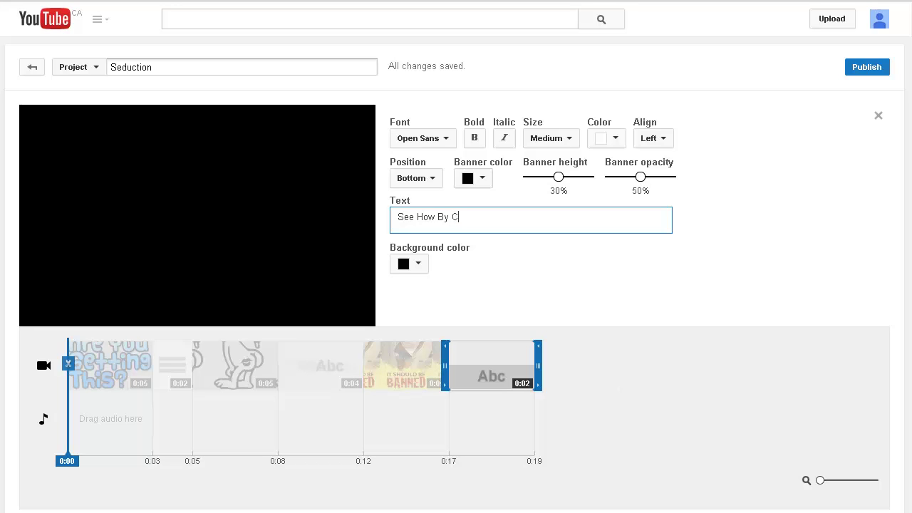
{"action": "type", "text": "licking"}
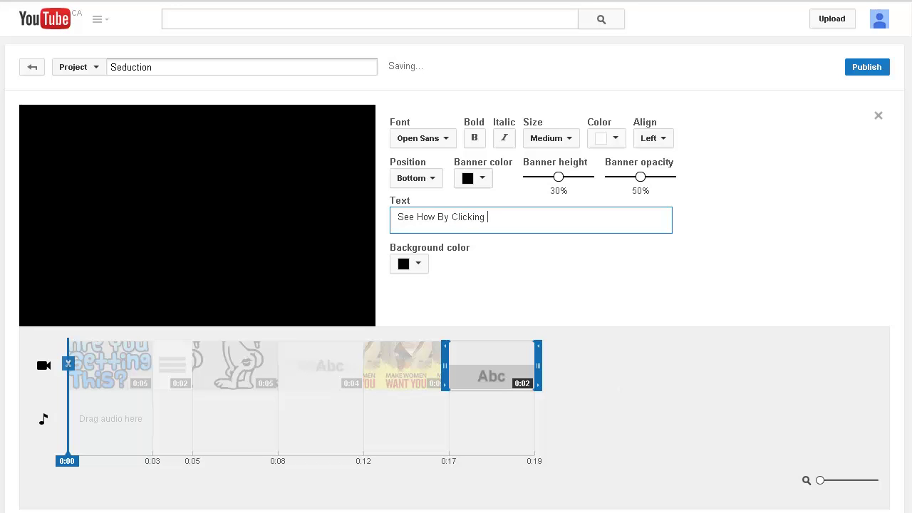
{"action": "type", "text": " The L"}
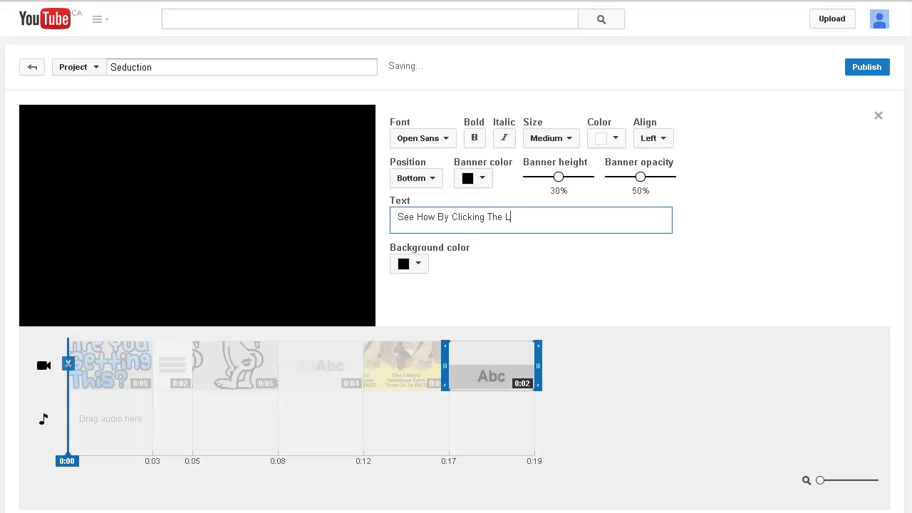
{"action": "type", "text": "ink Below"}
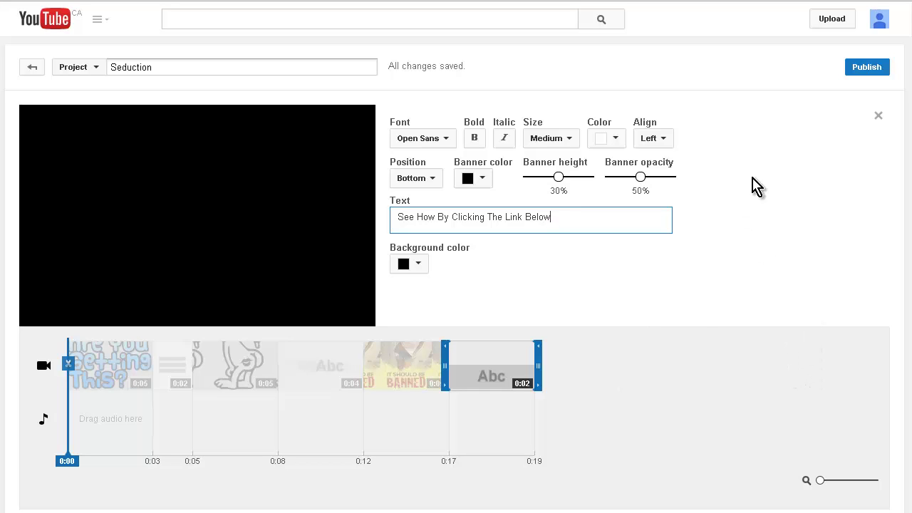
{"action": "left_click", "coordinate": [878, 117]}
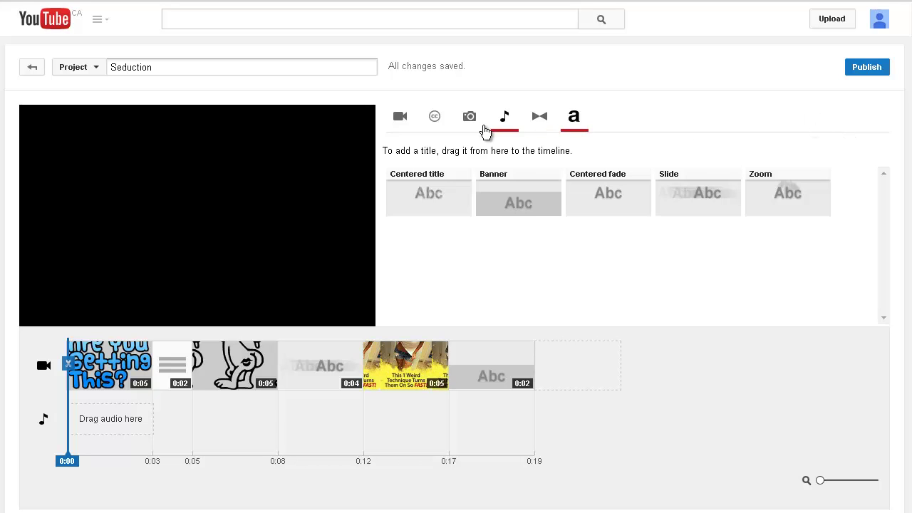
- Filter the audio tracks to the Ambient genre
{"action": "left_click", "coordinate": [506, 118]}
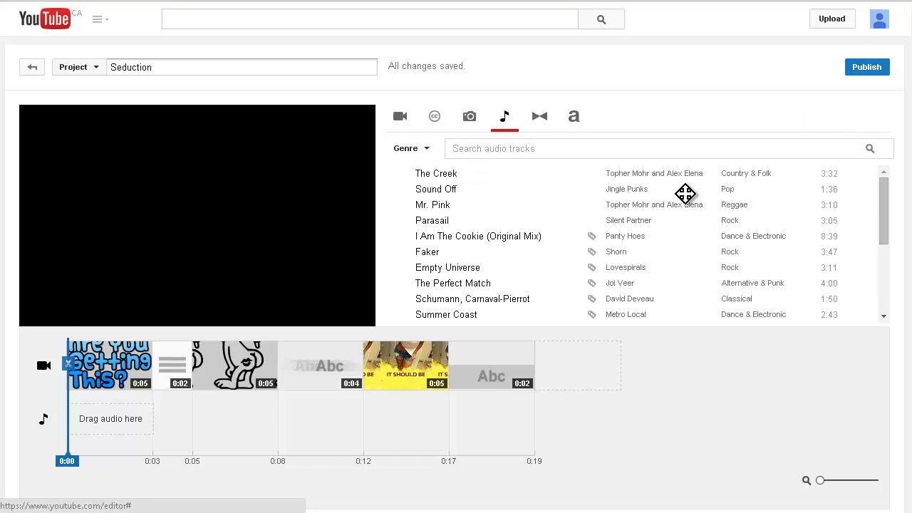
{"action": "left_click", "coordinate": [427, 151]}
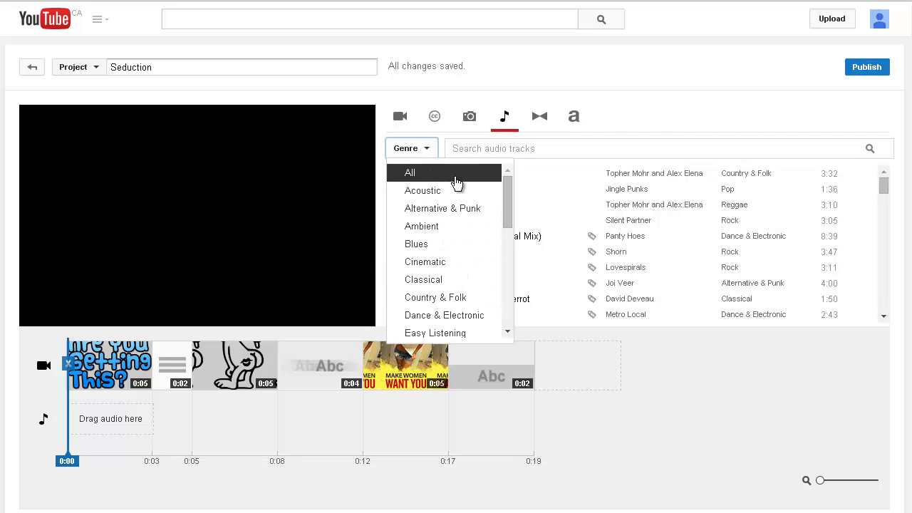
{"action": "left_click", "coordinate": [453, 225]}
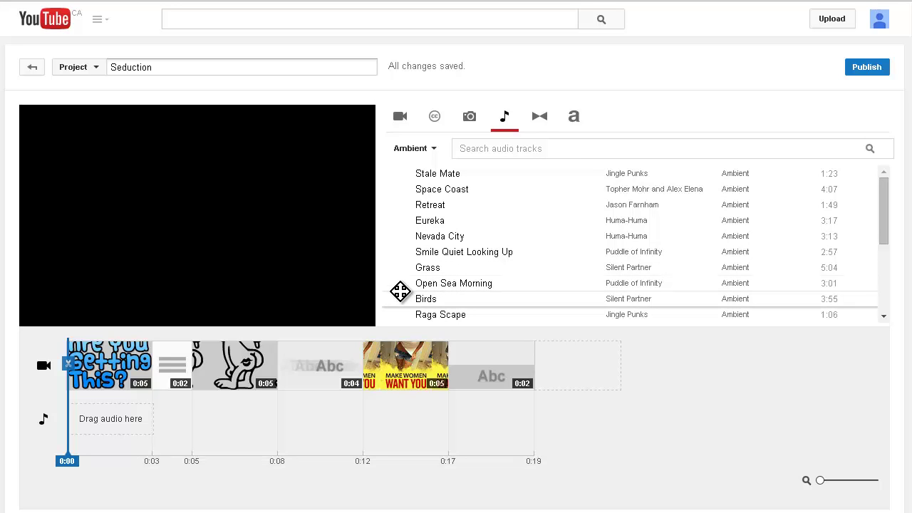
- Try Open Sea Morning as the background music and remove it from the timeline
{"action": "mouse_move", "coordinate": [444, 292]}
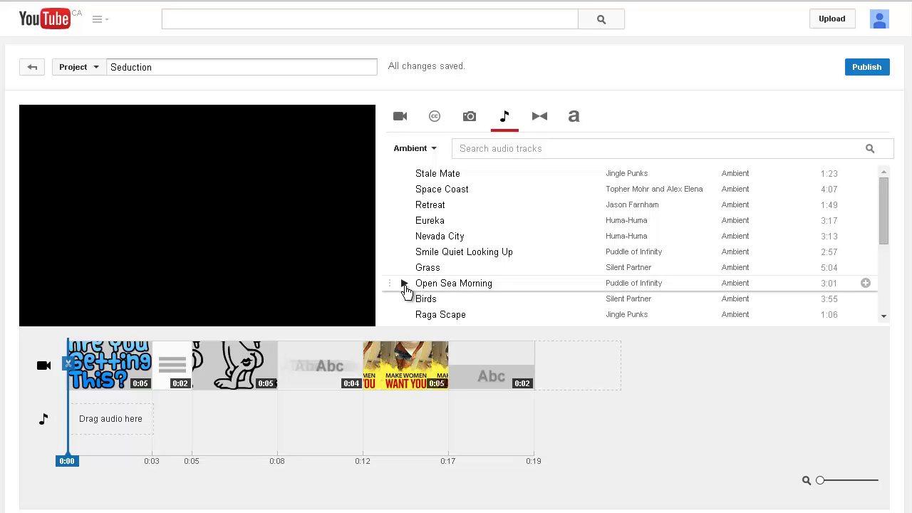
{"action": "left_click", "coordinate": [865, 284]}
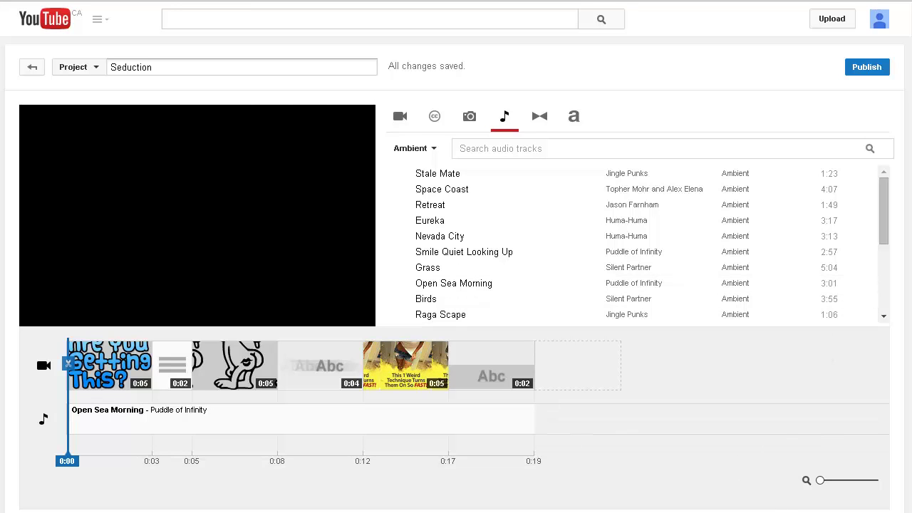
{"action": "left_click", "coordinate": [90, 419]}
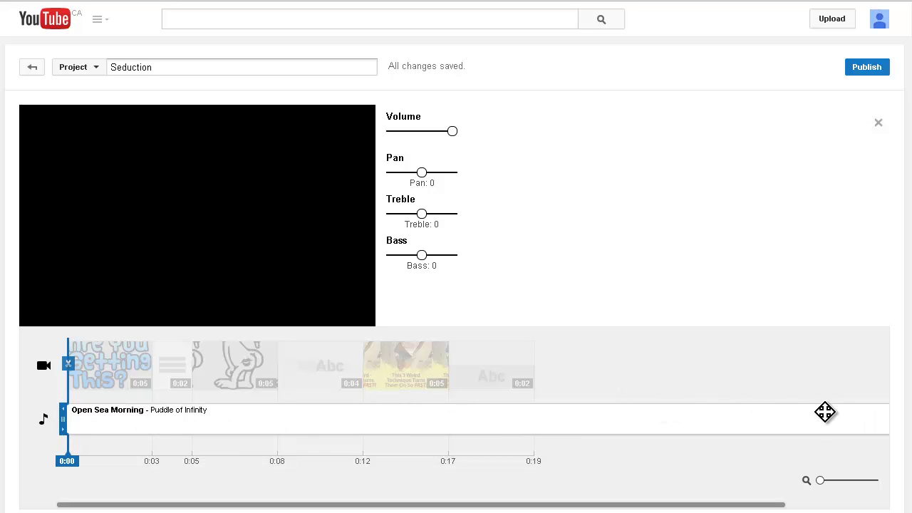
{"action": "left_click_drag", "start_coordinate": [802, 417], "coordinate": [905, 431]}
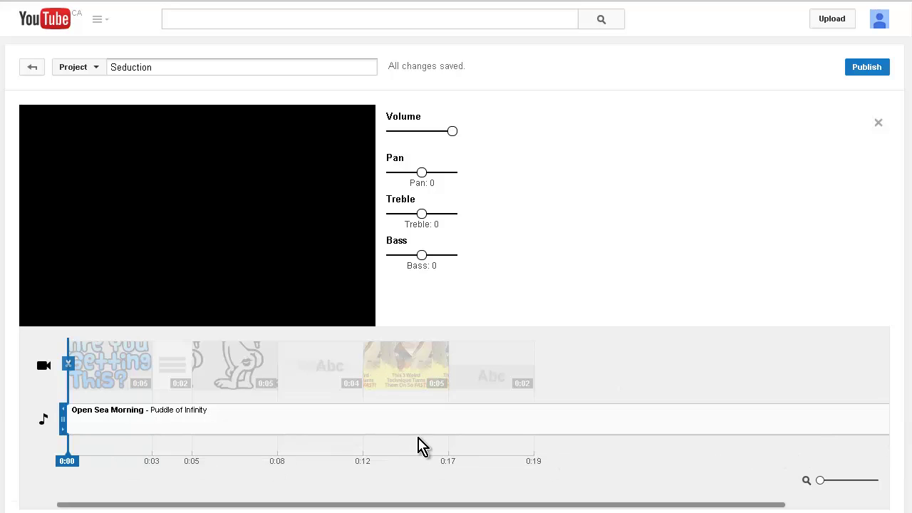
{"action": "key", "text": "Delete"}
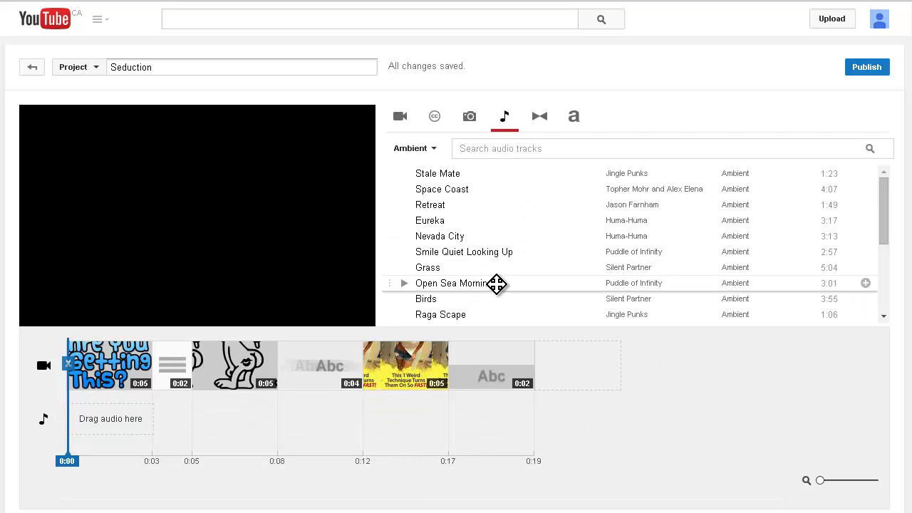
{"action": "left_click_drag", "start_coordinate": [496, 284], "coordinate": [489, 505]}
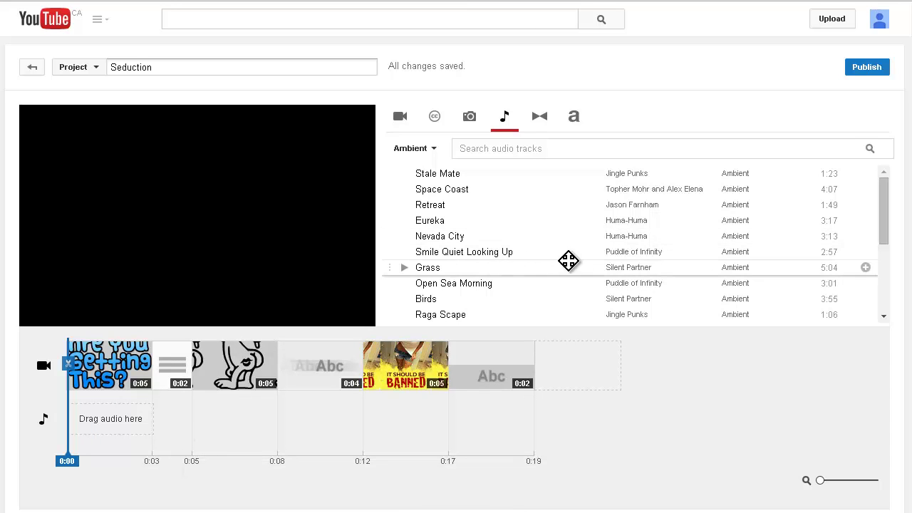
- Add the Ambient track Grass as background music and publish the project
{"action": "left_click", "coordinate": [865, 268]}
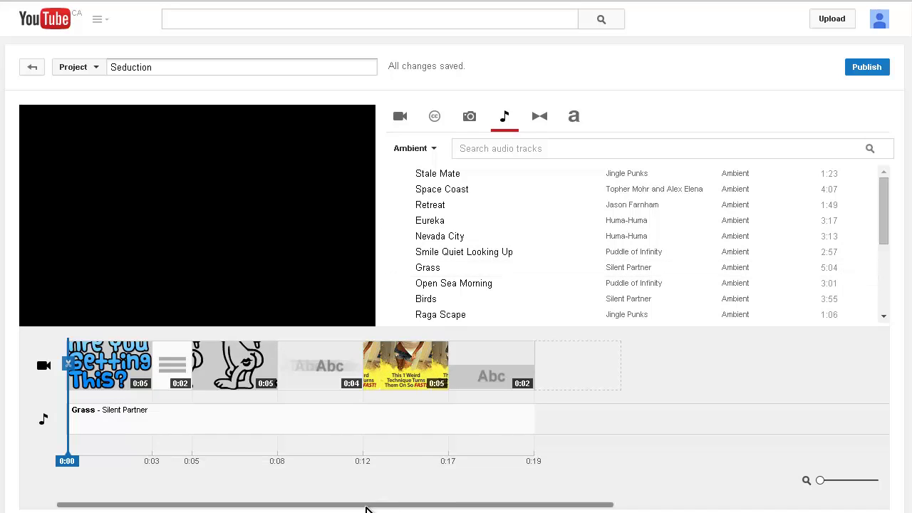
{"action": "scroll", "coordinate": [225, 479], "scroll_direction": "down", "scroll_amount": 3}
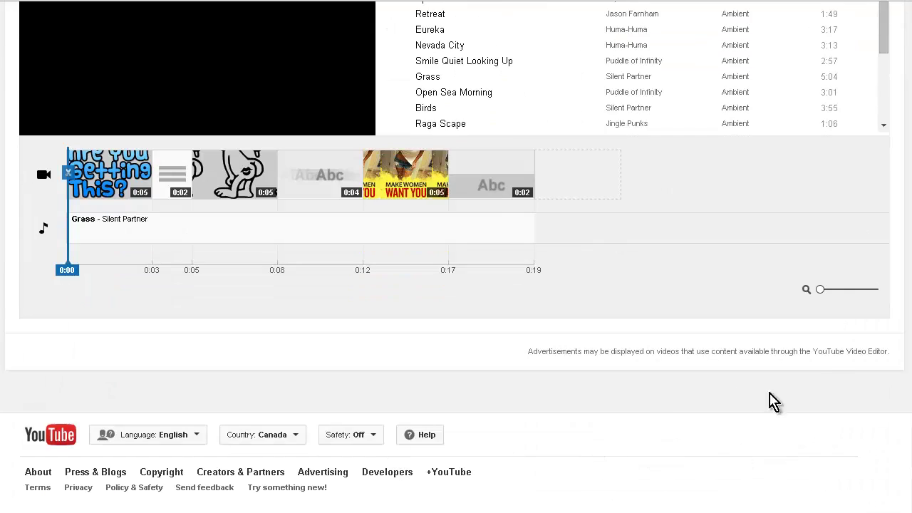
{"action": "scroll", "coordinate": [810, 391], "scroll_direction": "up", "scroll_amount": 3}
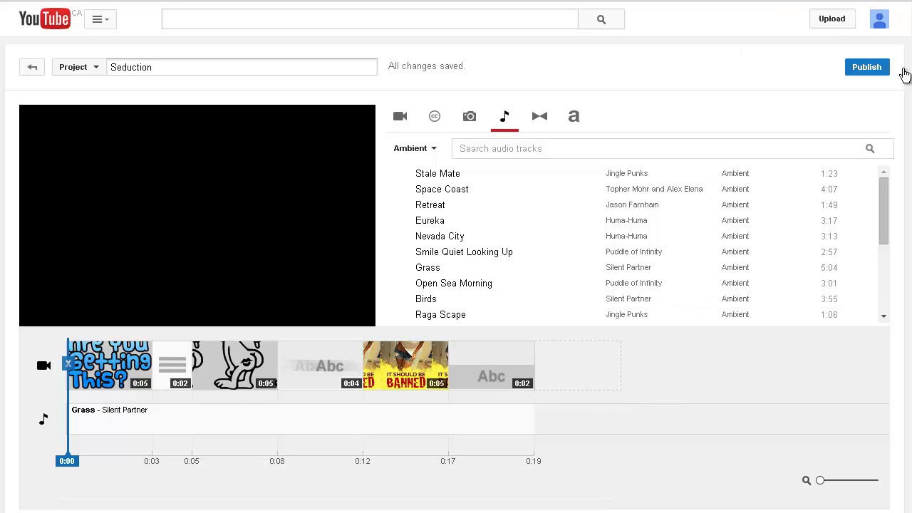
{"action": "left_click", "coordinate": [867, 68]}
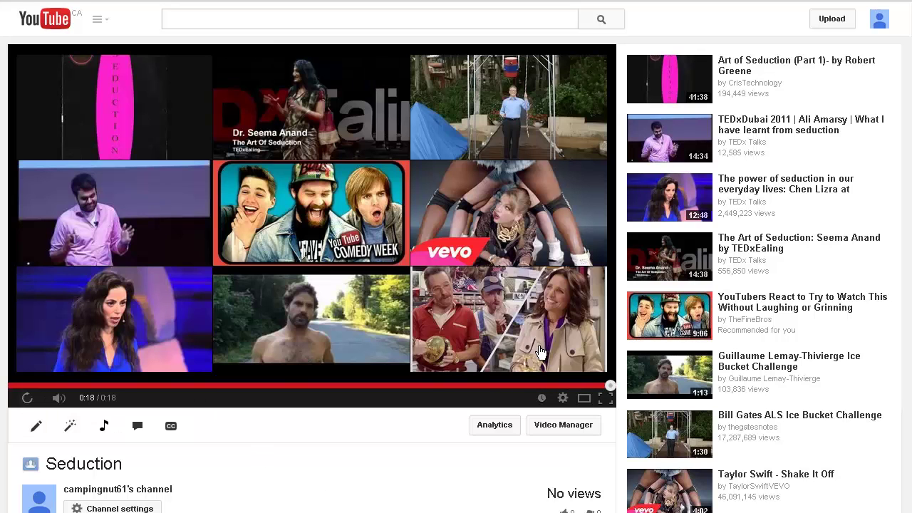
- Return to the video editor through the video manager, reopen the unpublished Seduction project and preview it
{"action": "left_click", "coordinate": [563, 425]}
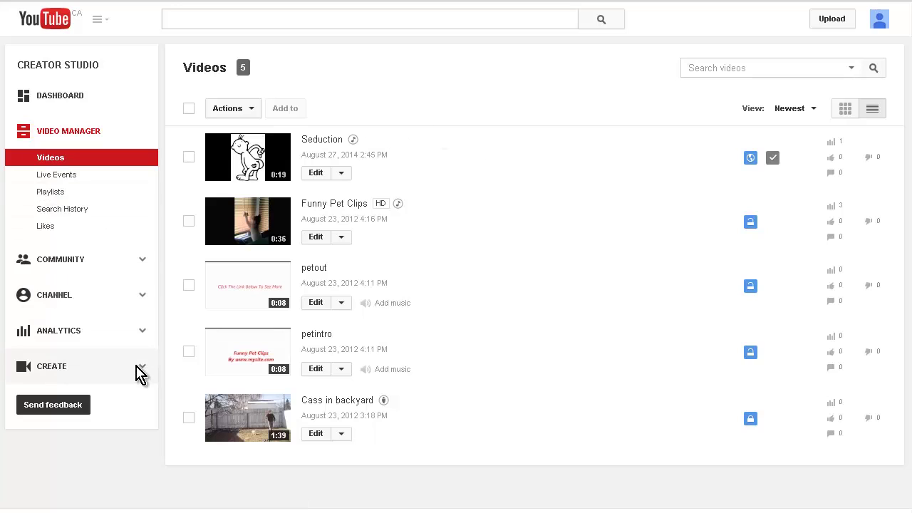
{"action": "left_click", "coordinate": [46, 367]}
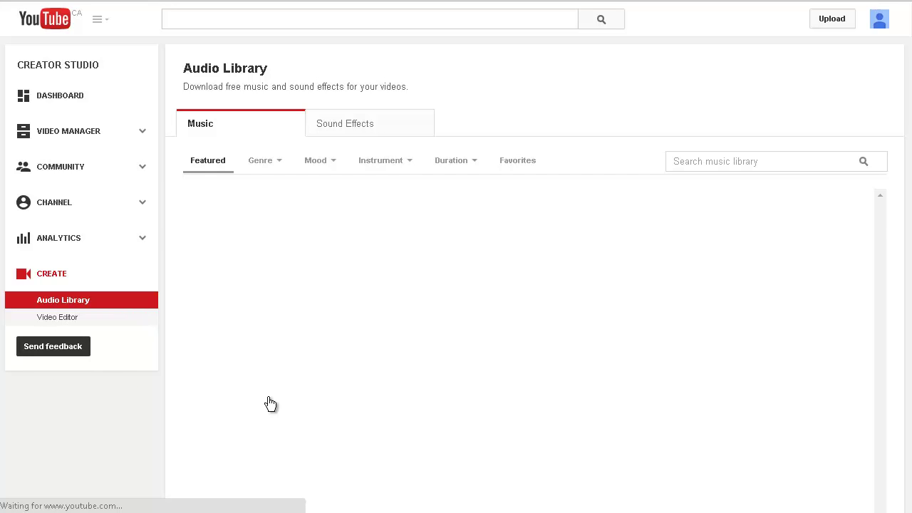
{"action": "left_click", "coordinate": [65, 320]}
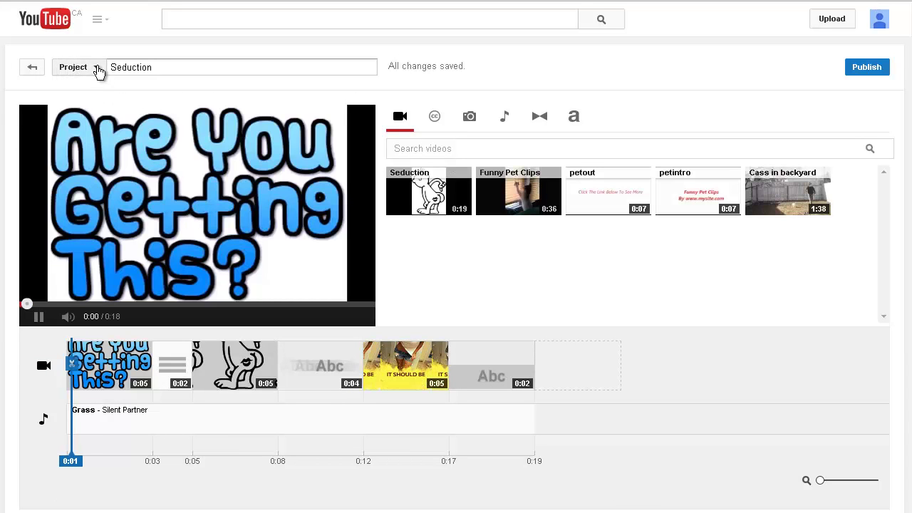
{"action": "left_click", "coordinate": [39, 318]}
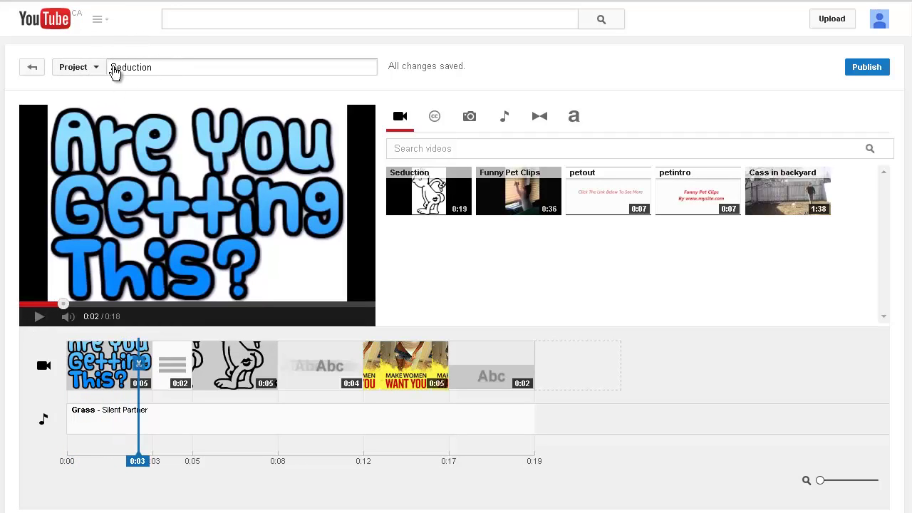
{"action": "left_click", "coordinate": [98, 69]}
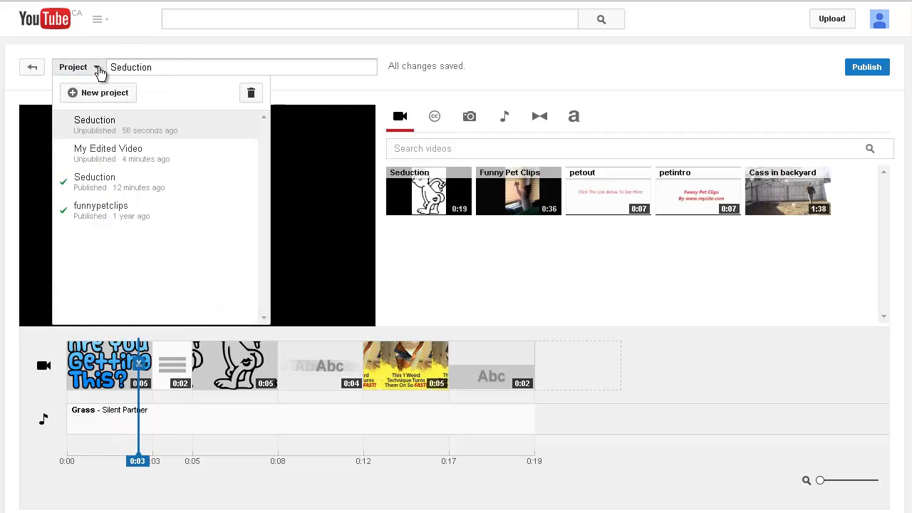
{"action": "left_click", "coordinate": [119, 126]}
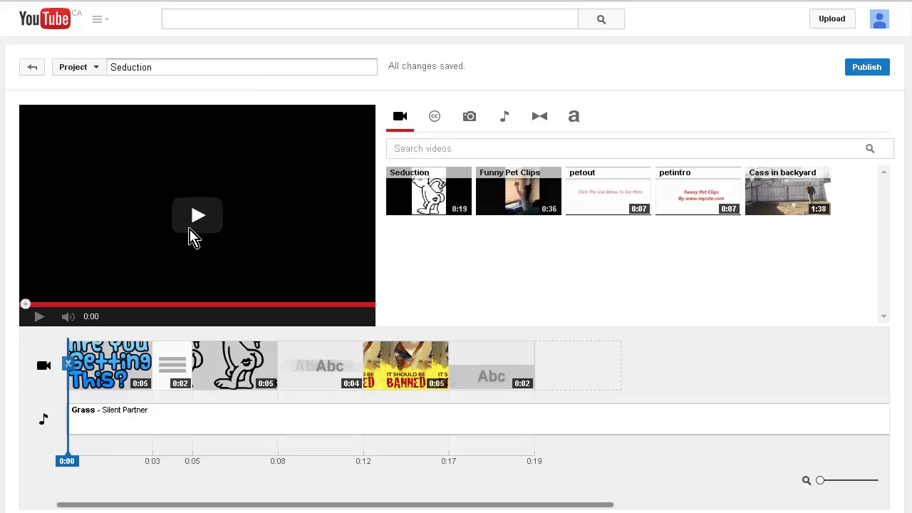
{"action": "left_click", "coordinate": [34, 316]}
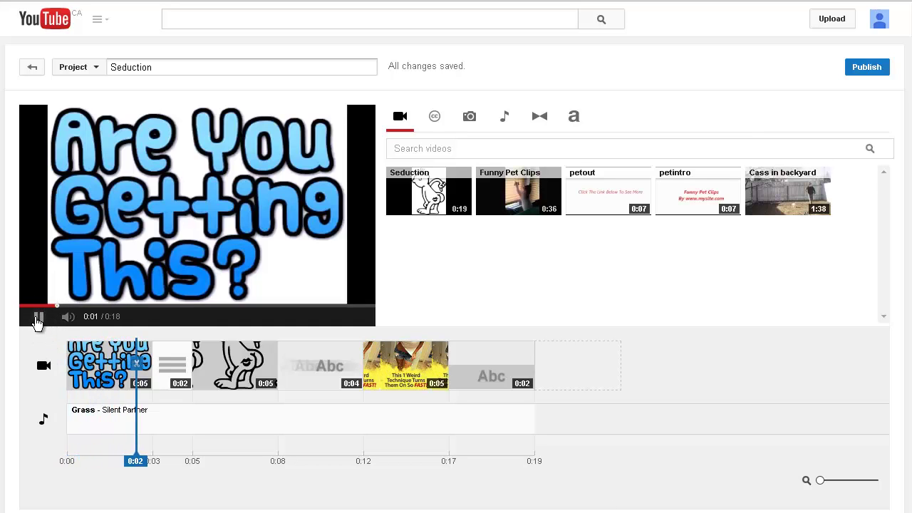
- Set the closing banner title's banner height to 15% and its text size to Small
{"action": "left_click", "coordinate": [475, 370]}
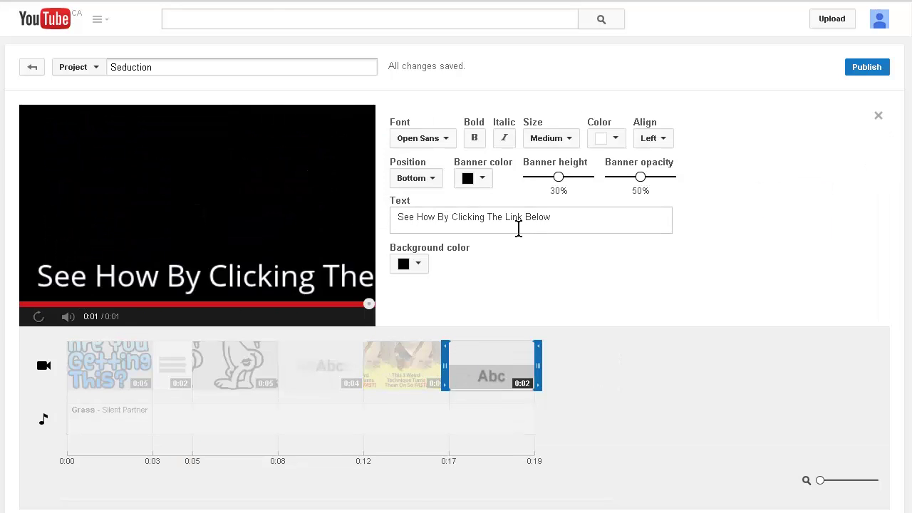
{"action": "left_click_drag", "start_coordinate": [559, 176], "coordinate": [536, 176]}
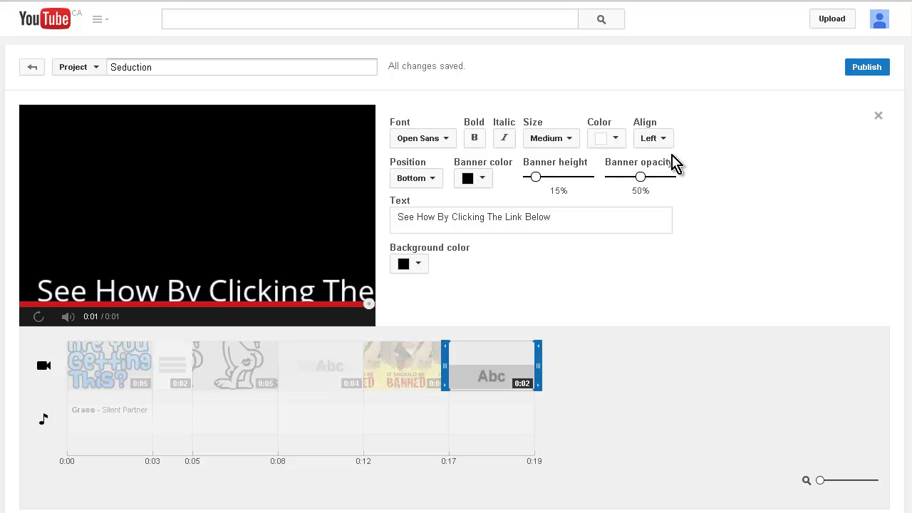
{"action": "left_click", "coordinate": [574, 139]}
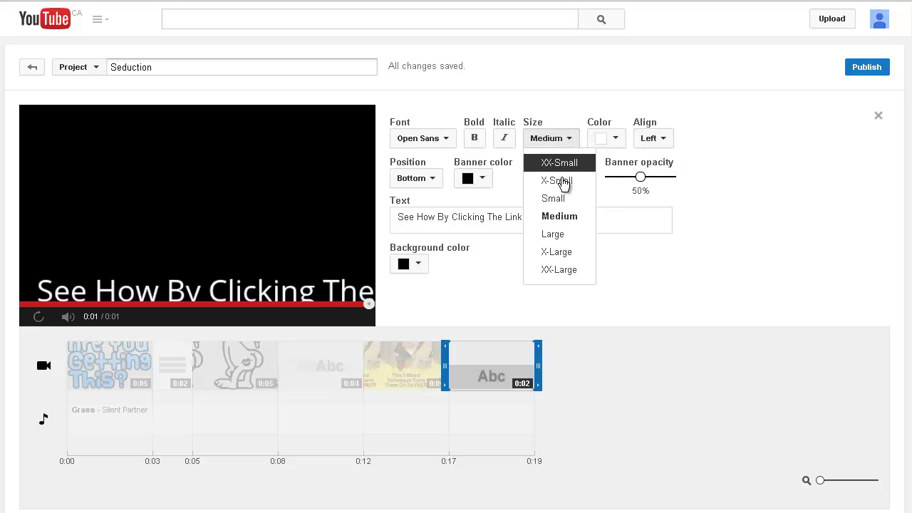
{"action": "left_click", "coordinate": [559, 202]}
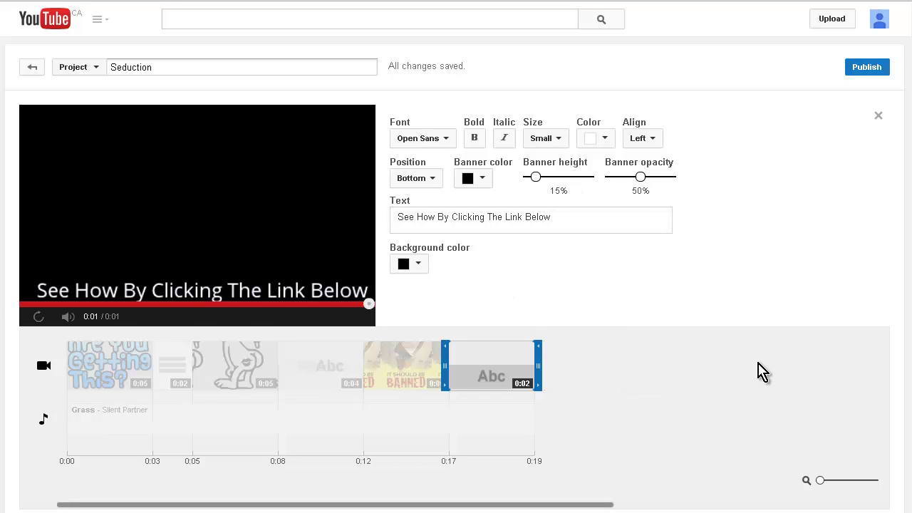
{"action": "scroll", "coordinate": [759, 371], "scroll_direction": "down", "scroll_amount": 1}
{"action": "scroll", "coordinate": [756, 372], "scroll_direction": "up", "scroll_amount": 1}
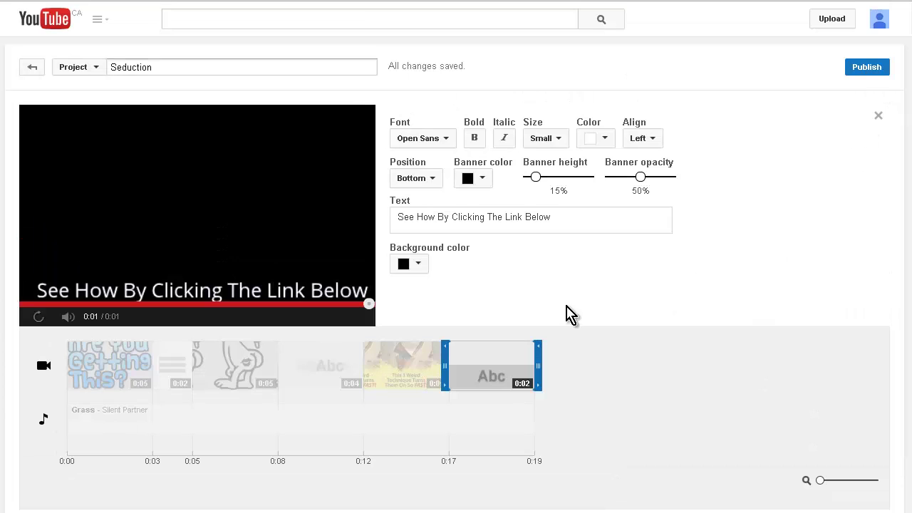
- Publish the revised Seduction project and open the published video's Info and Settings for editing
{"action": "left_click", "coordinate": [864, 66]}
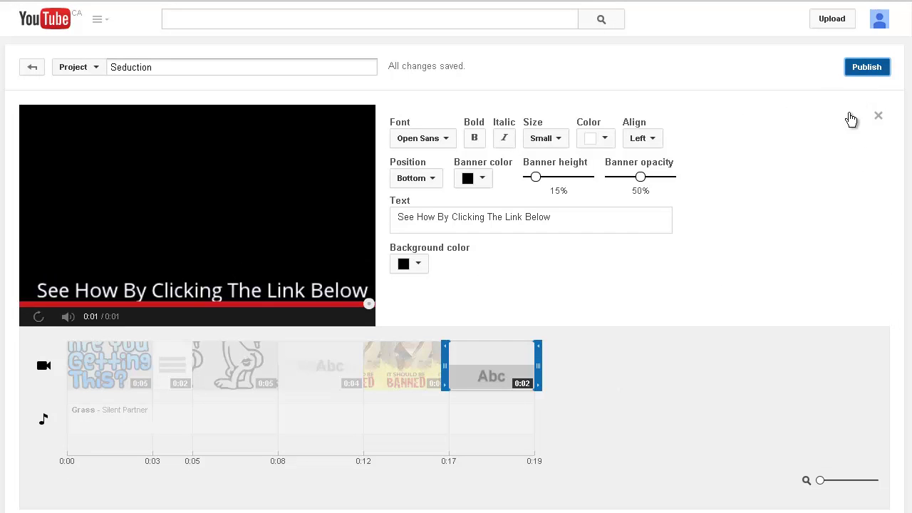
{"action": "left_click", "coordinate": [851, 119]}
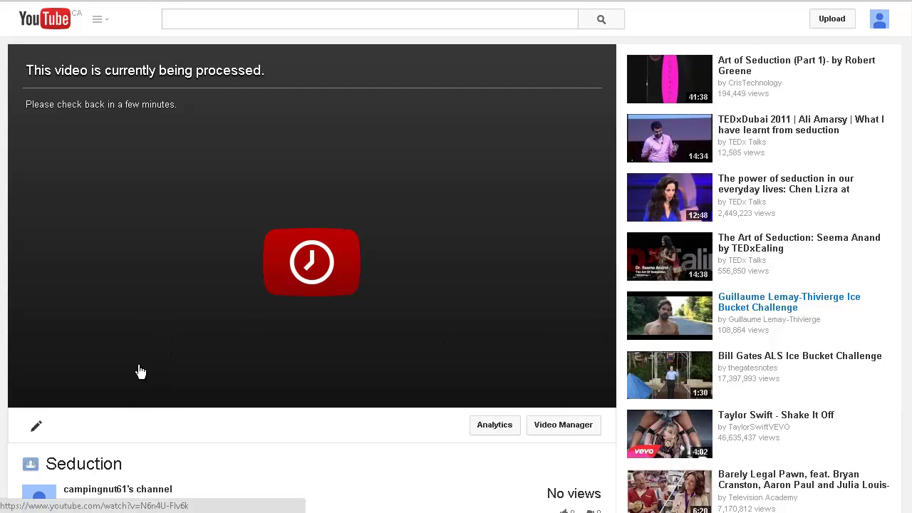
{"action": "scroll", "coordinate": [149, 405], "scroll_direction": "down", "scroll_amount": 3}
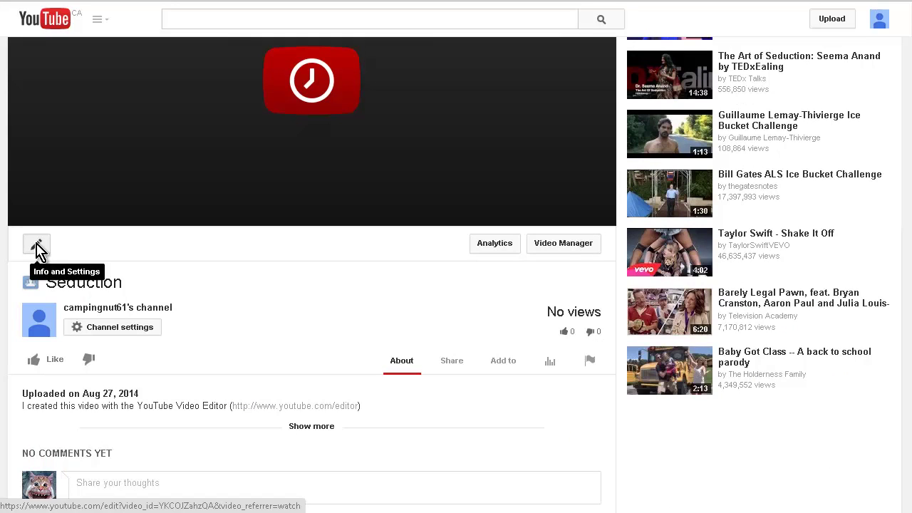
{"action": "left_click", "coordinate": [37, 247]}
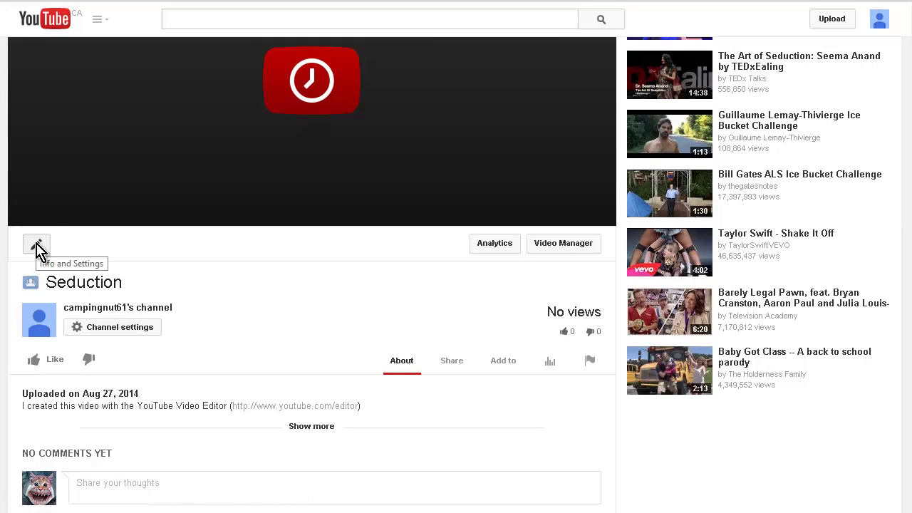
{"action": "left_click", "coordinate": [37, 247]}
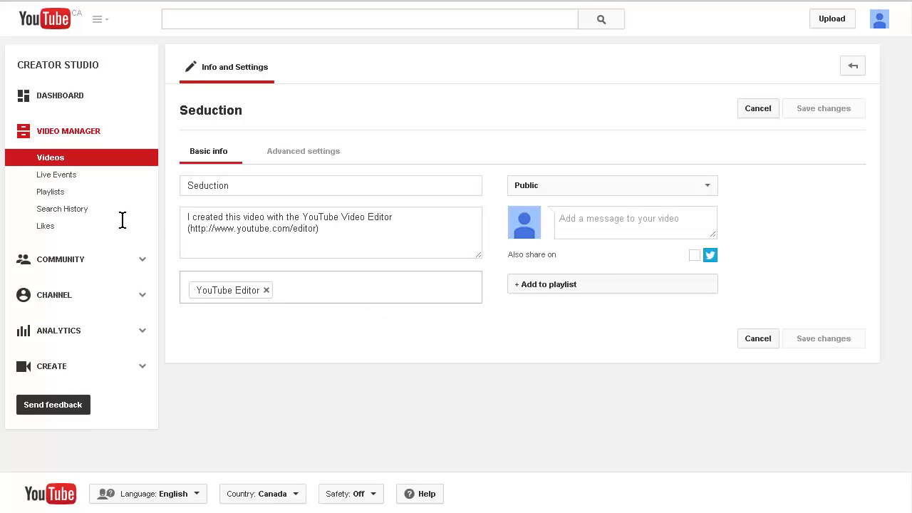
- Replace the Seduction video's default description with "See more at" and save the changes
{"action": "left_click_drag", "start_coordinate": [190, 216], "coordinate": [421, 271]}
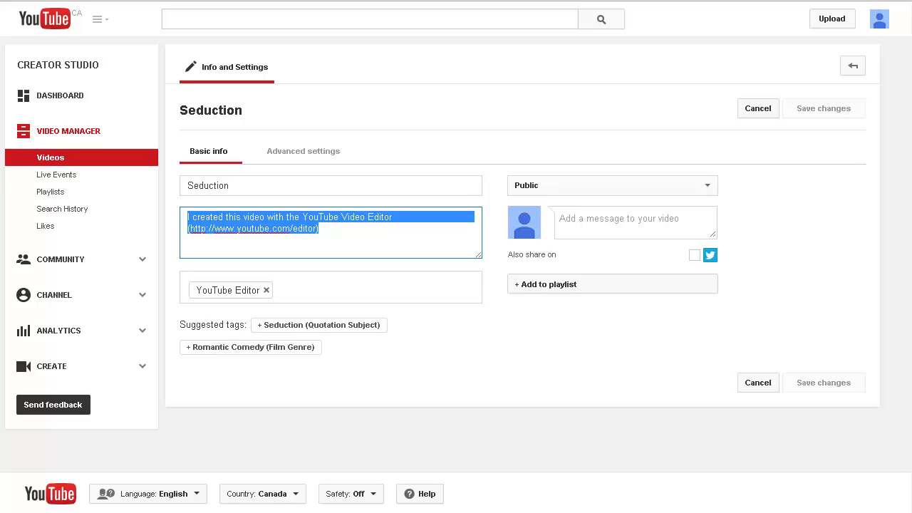
{"action": "type", "text": "See more at"}
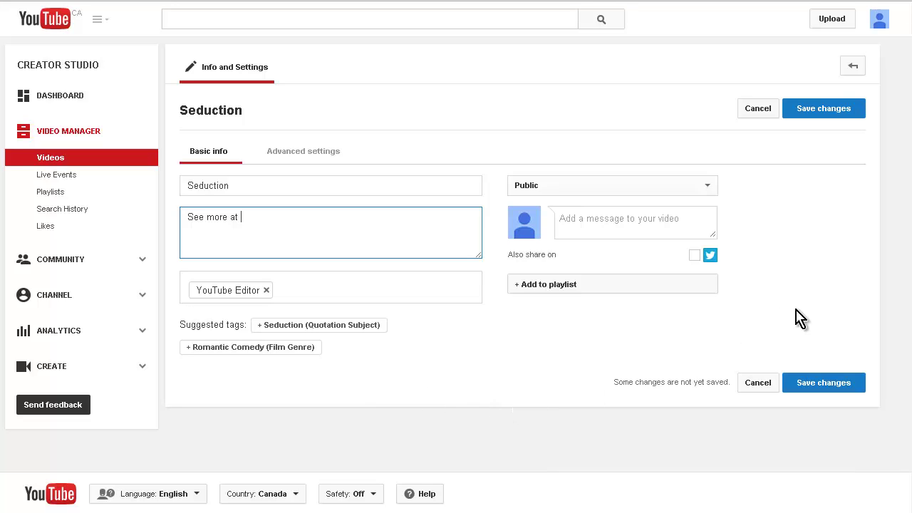
{"action": "left_click", "coordinate": [820, 122]}
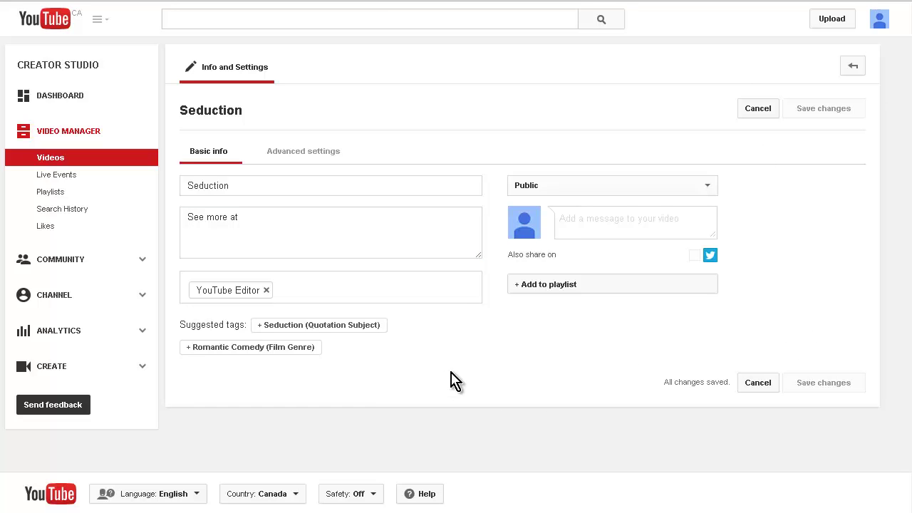